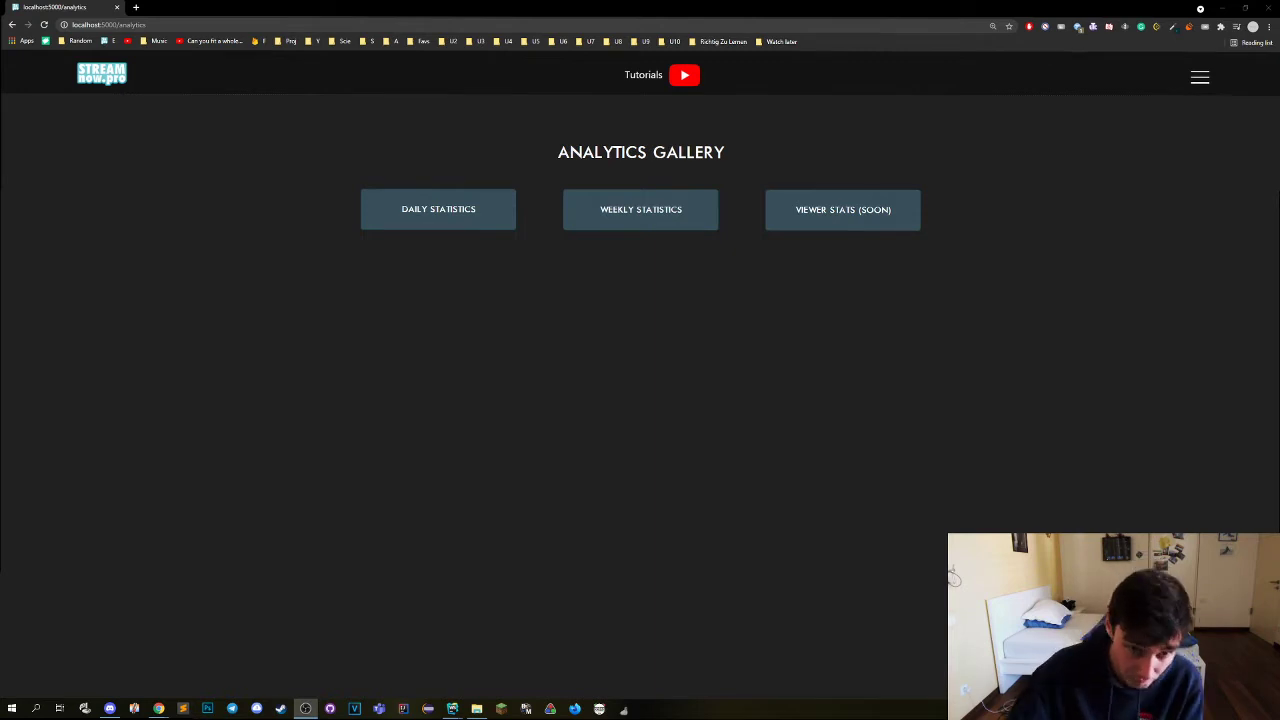
- Browse the daily, weekly and viewer statistics categories in turn, finishing on the daily statistics
left_click(432, 216)
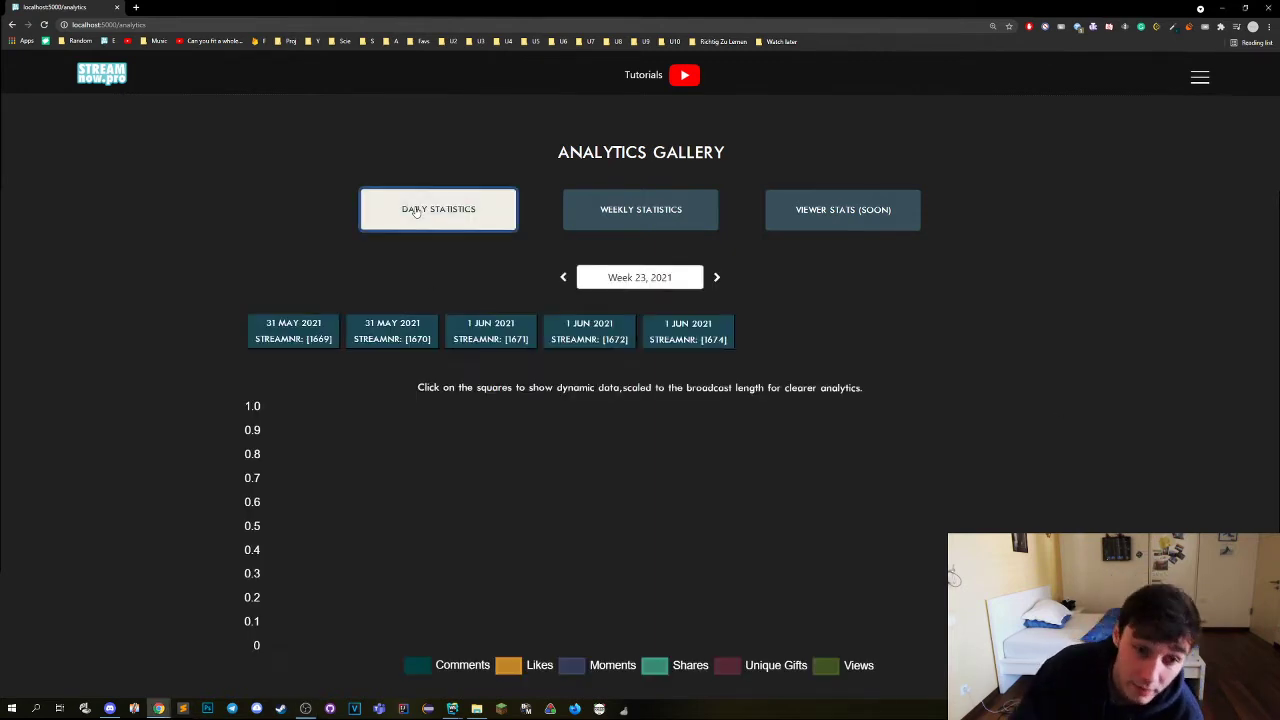
left_click(613, 222)
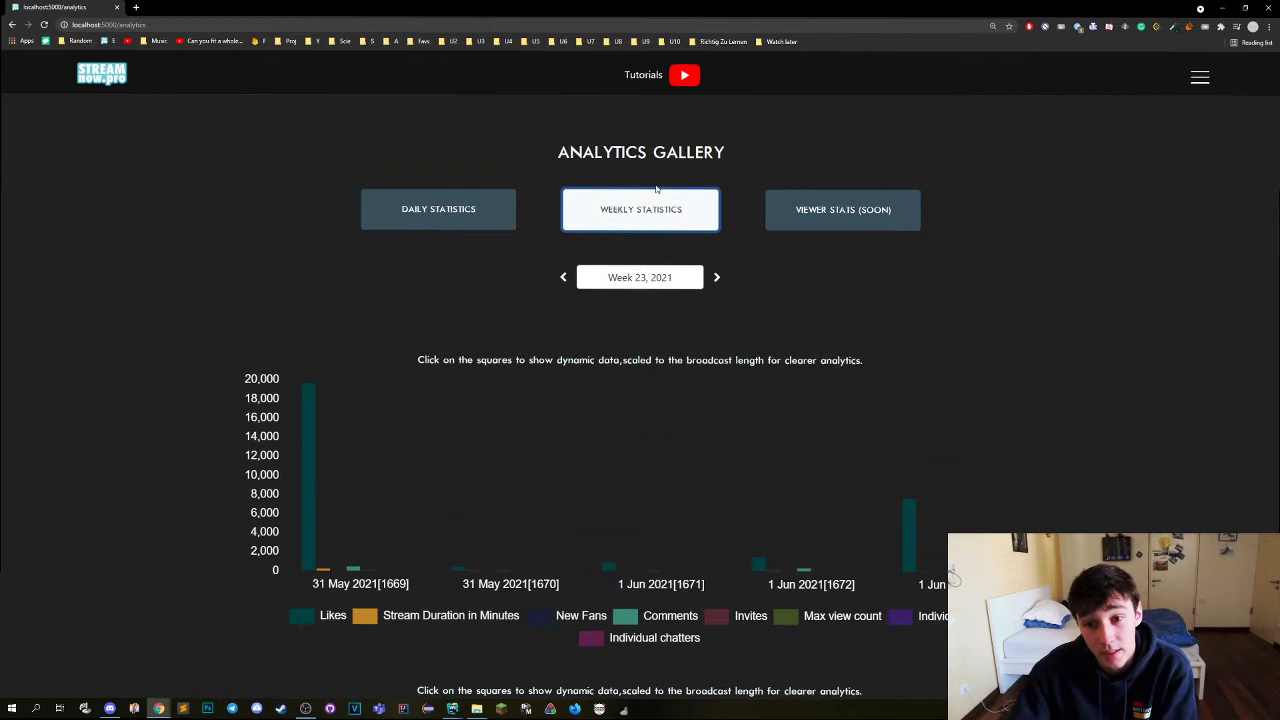
left_click(832, 210)
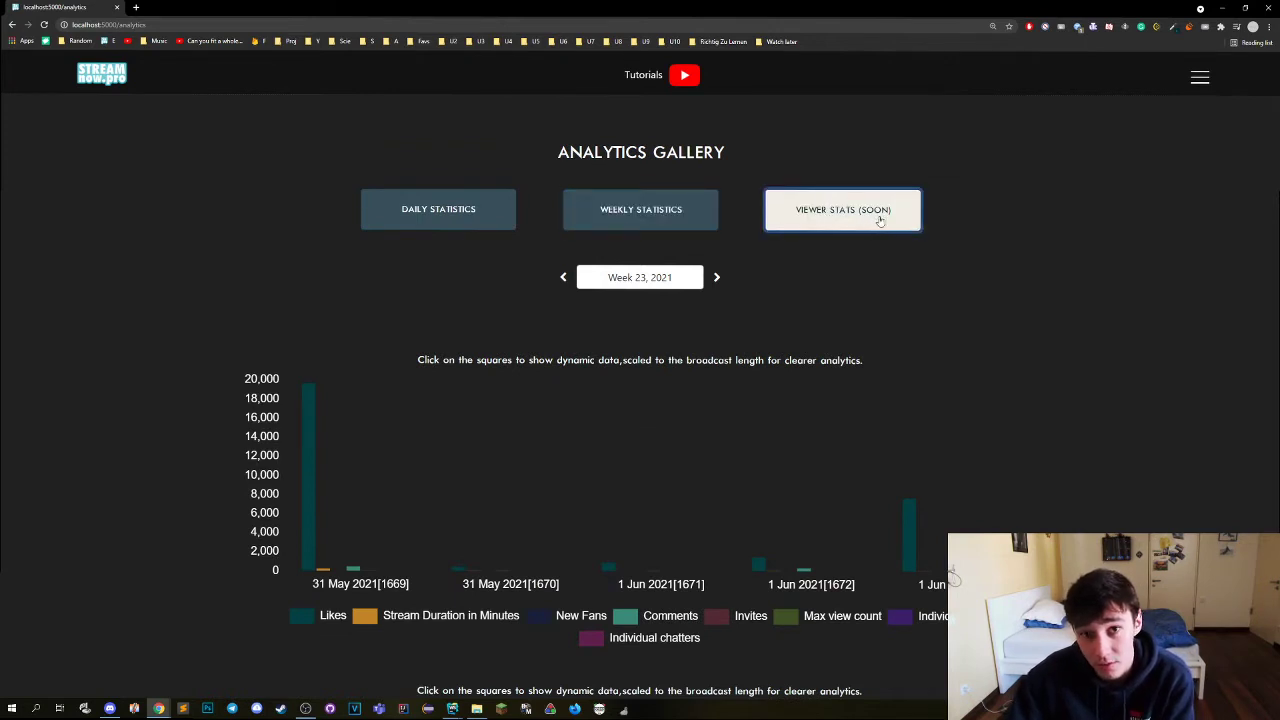
left_click(457, 216)
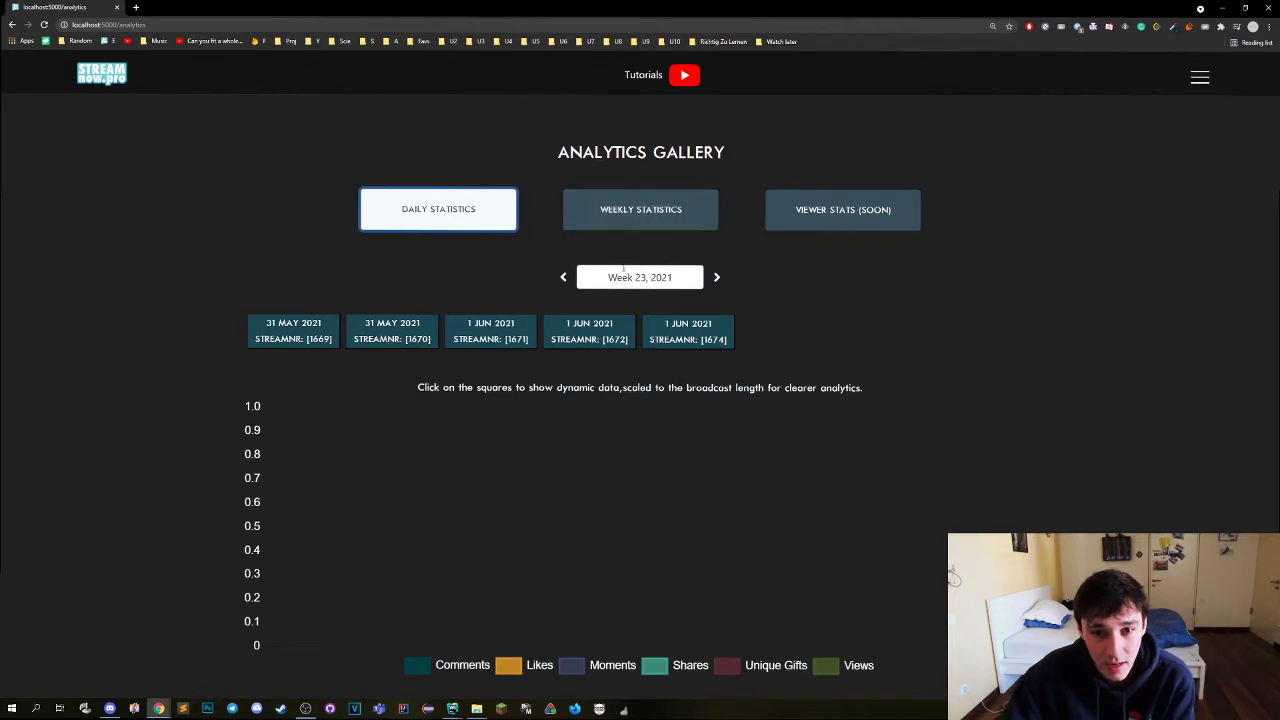
- Move the daily statistics back to Week 22, 2021 and forward to Week 24, 2021
left_click(565, 279)
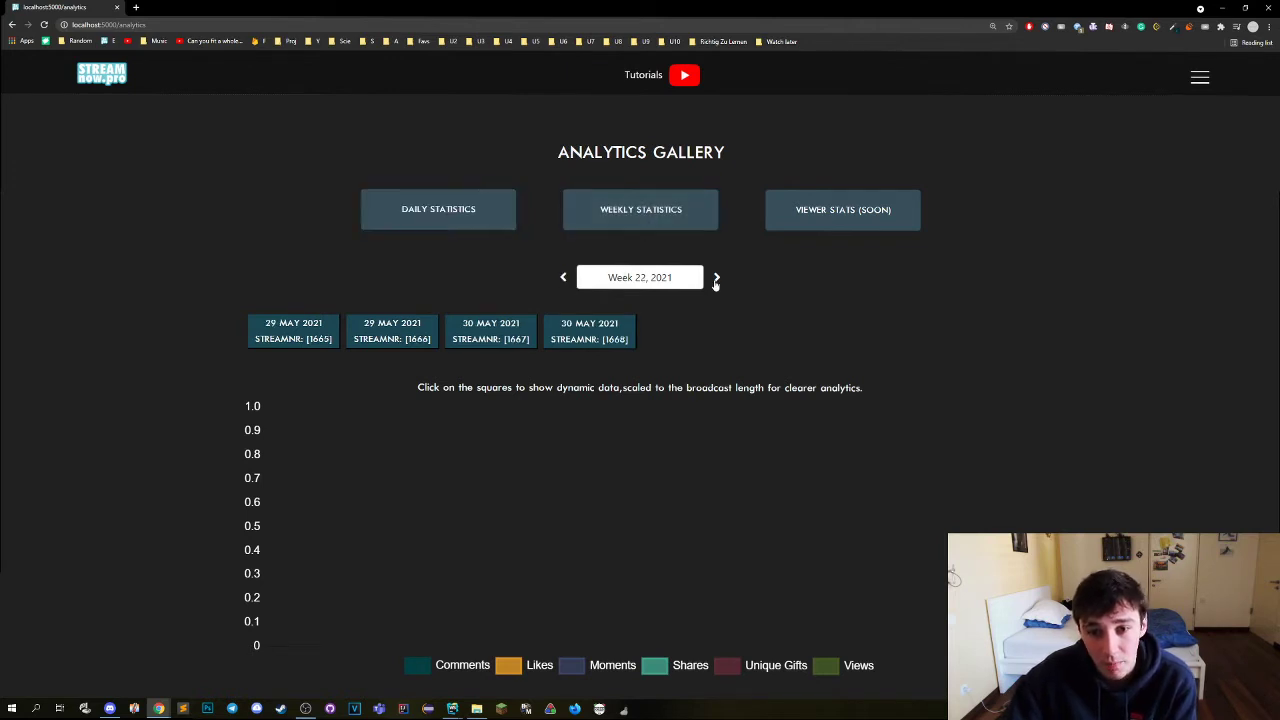
left_click(715, 280)
left_click(715, 280)
- Pick June 22, 15, 7 and 28, 2021 one after another from the week calendar
left_click(646, 277)
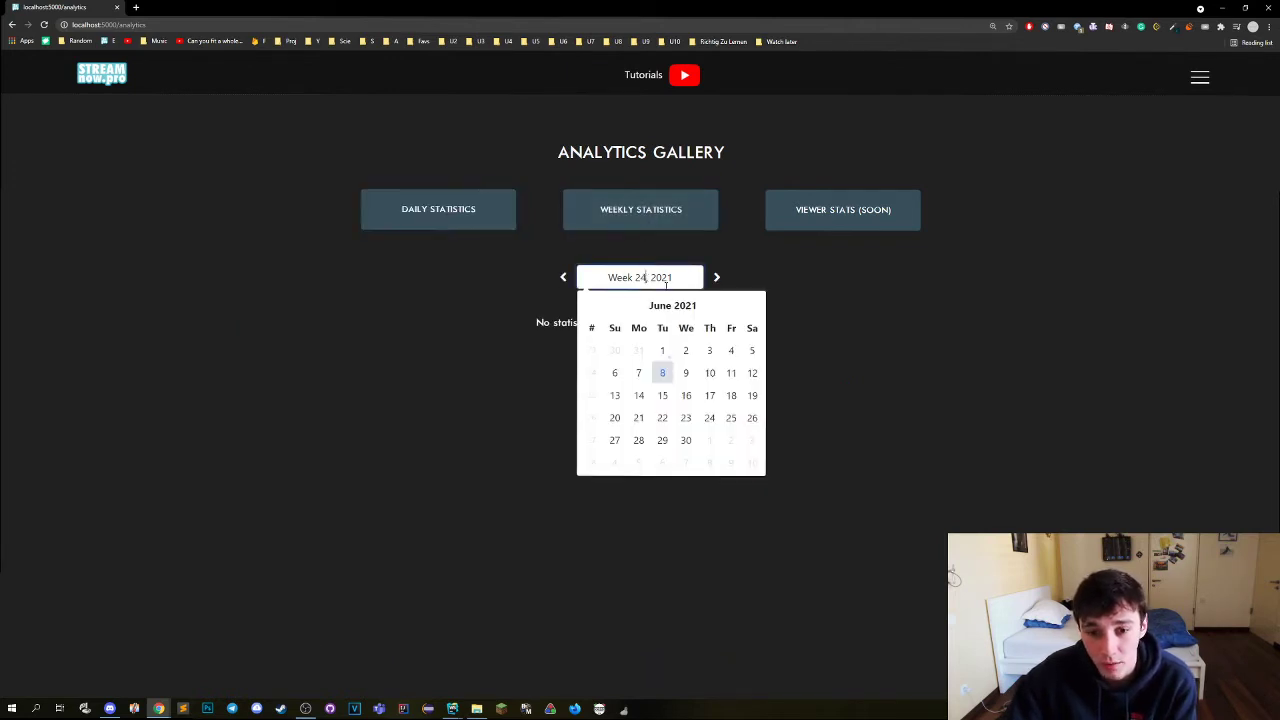
left_click(662, 417)
left_click(638, 278)
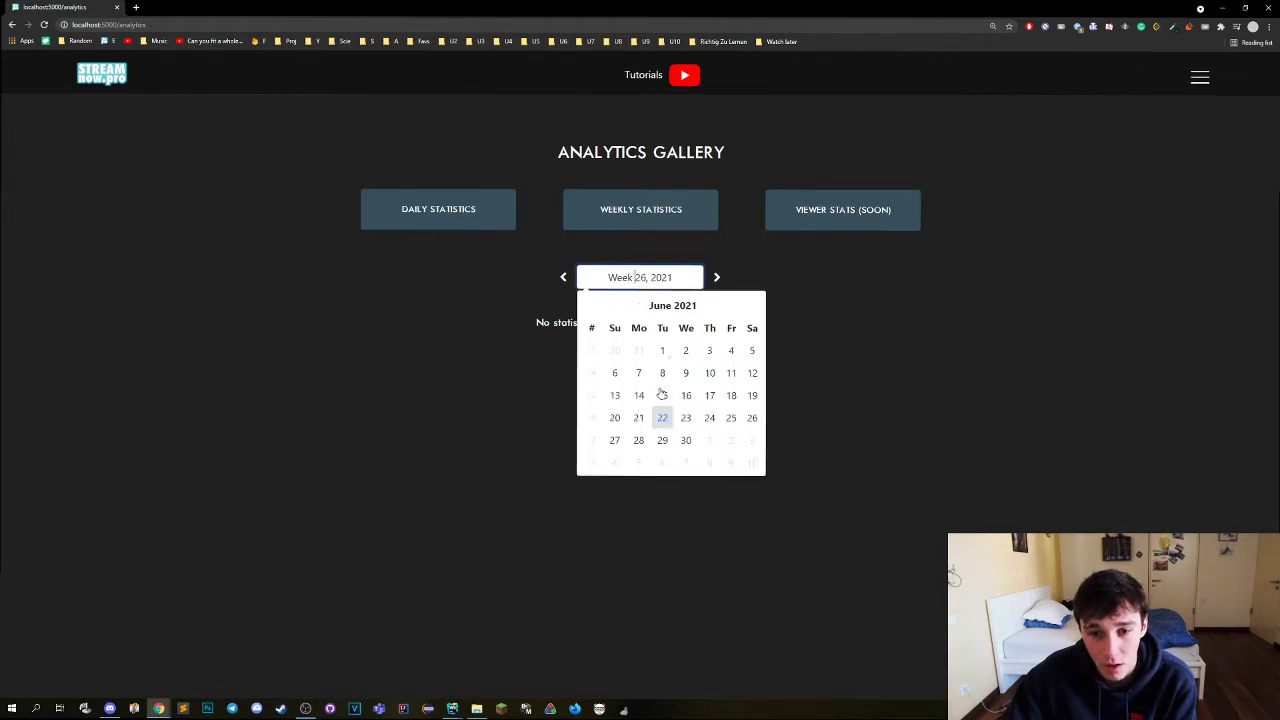
left_click(662, 395)
left_click(620, 278)
left_click(638, 373)
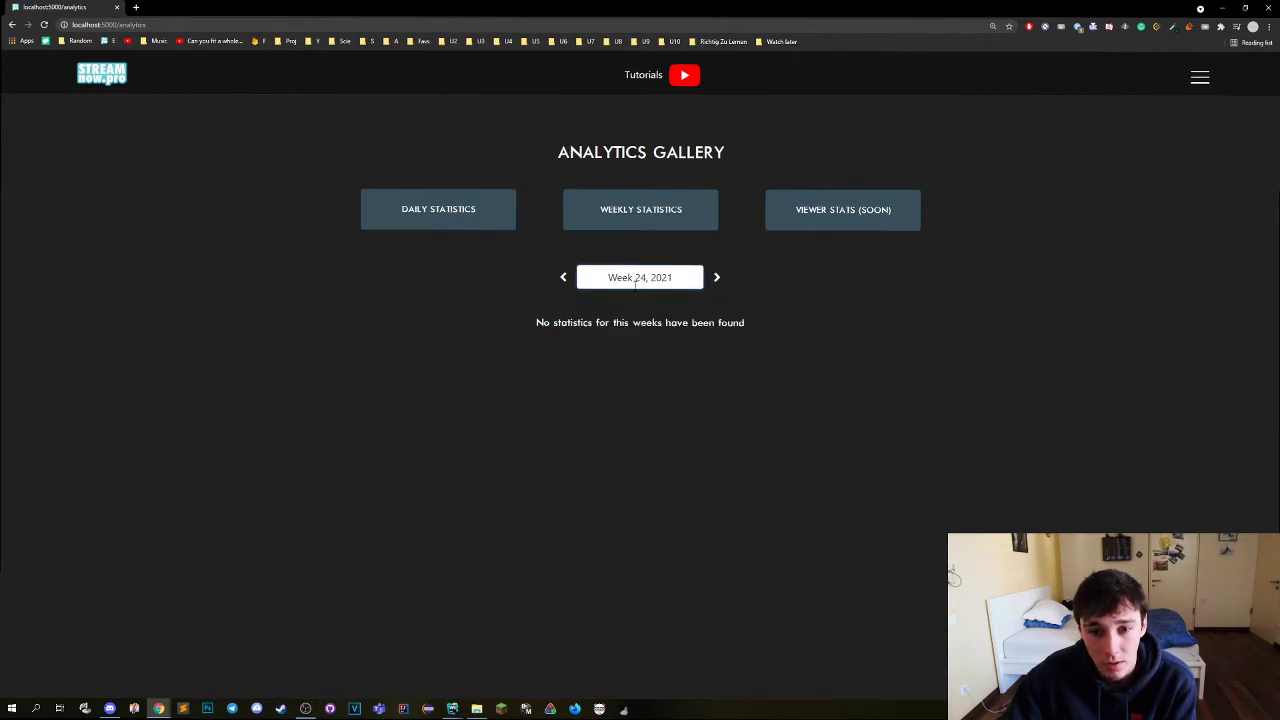
left_click(635, 283)
left_click(636, 439)
- Go back to Week 23, 2021 and display the daily chart of the 31 May stream number 1669
left_click(564, 277)
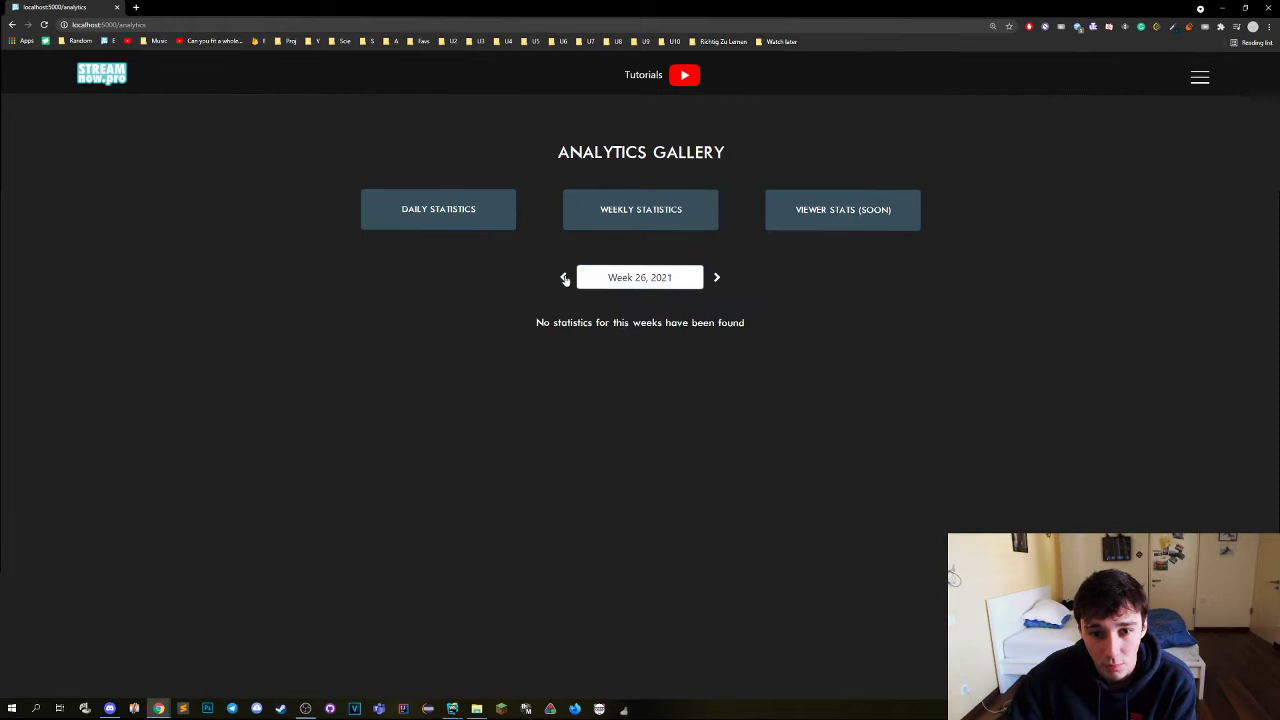
left_click(564, 278)
scroll(890, 280, "down", 1)
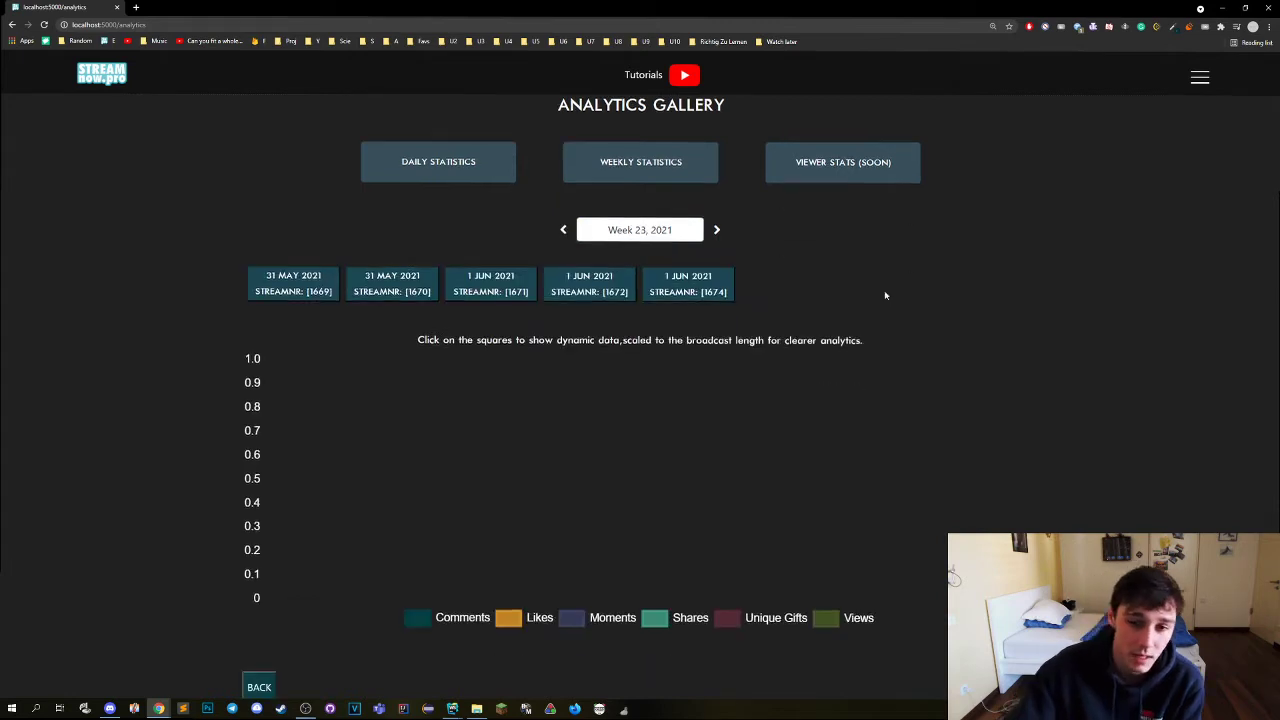
scroll(774, 267, "down", 1)
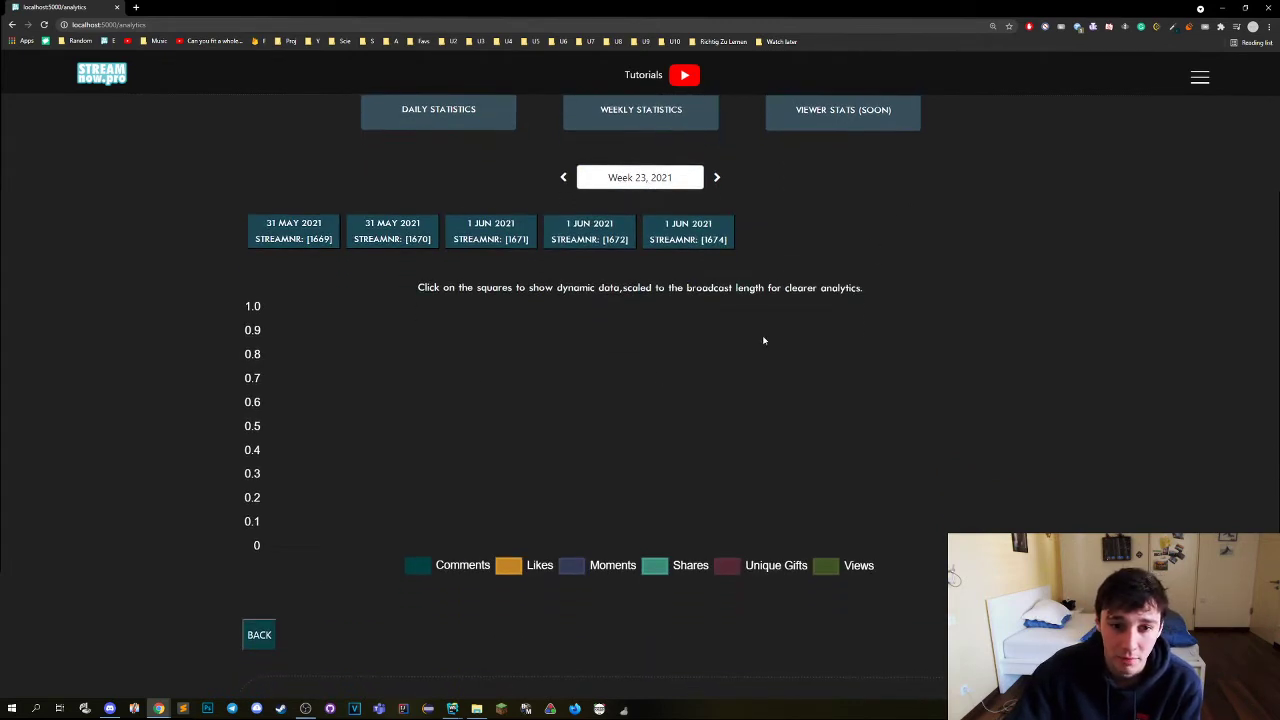
scroll(674, 323, "down", 4)
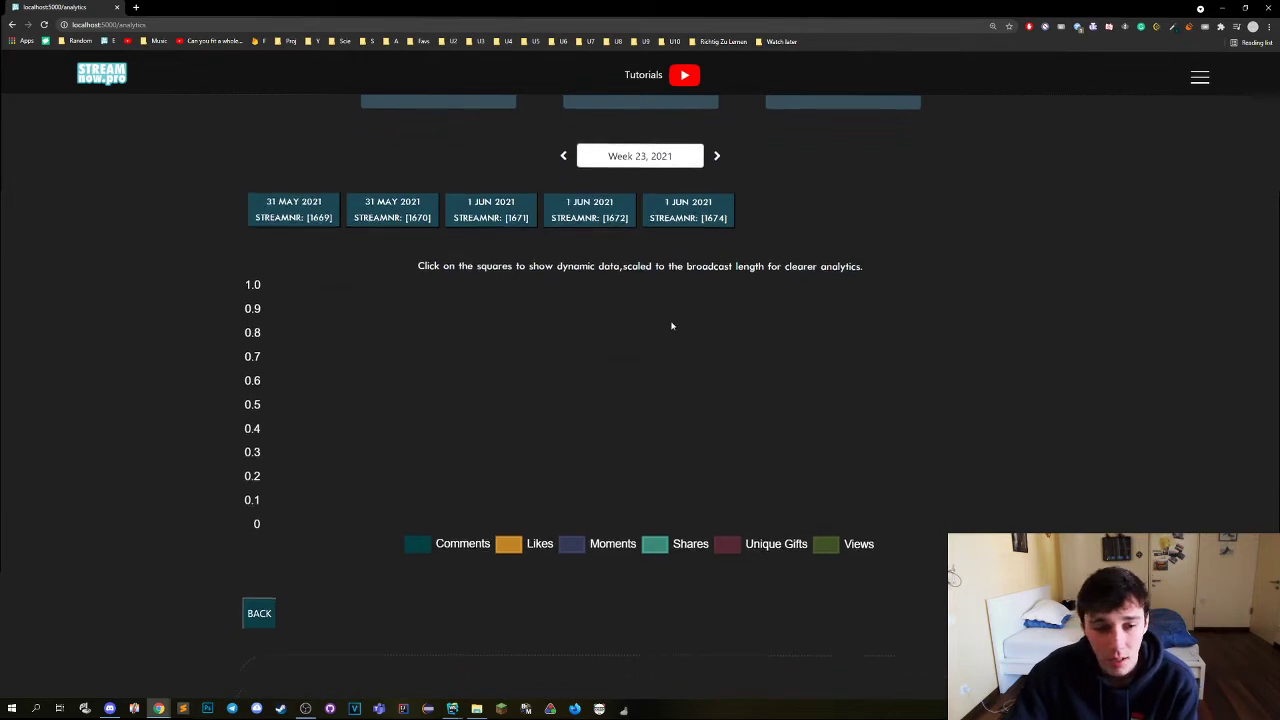
scroll(674, 314, "up", 5)
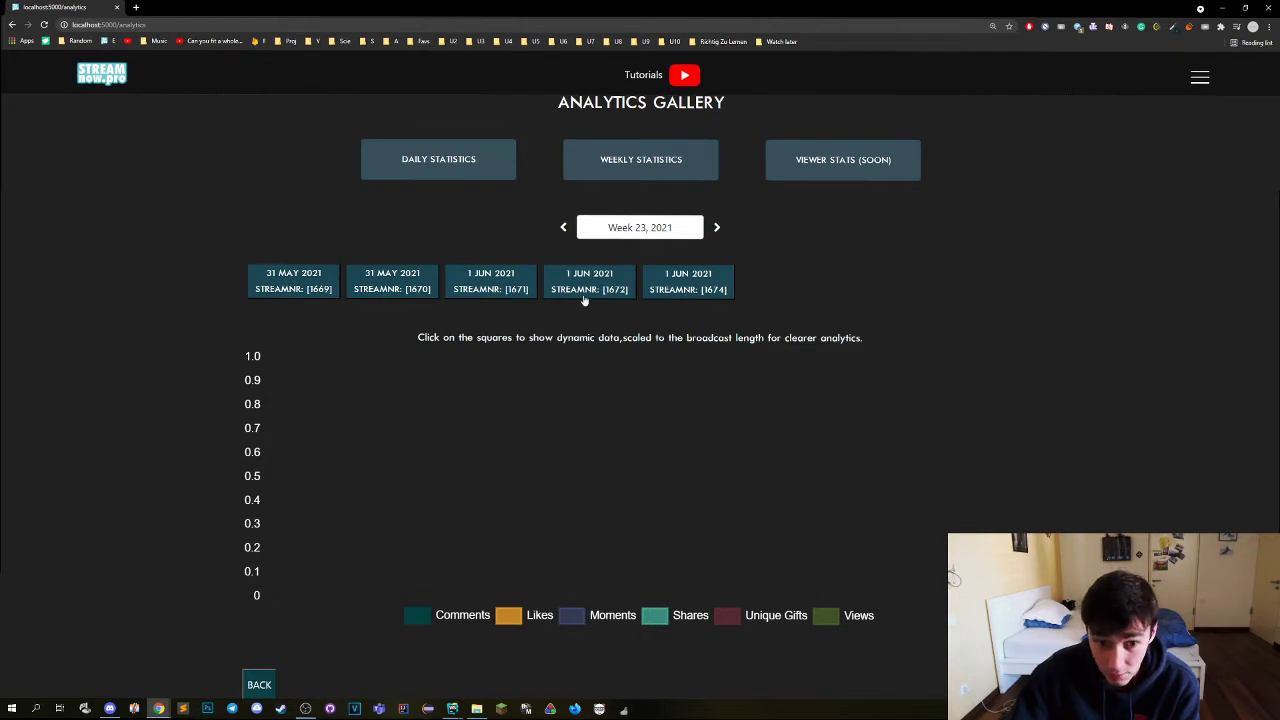
left_click(284, 289)
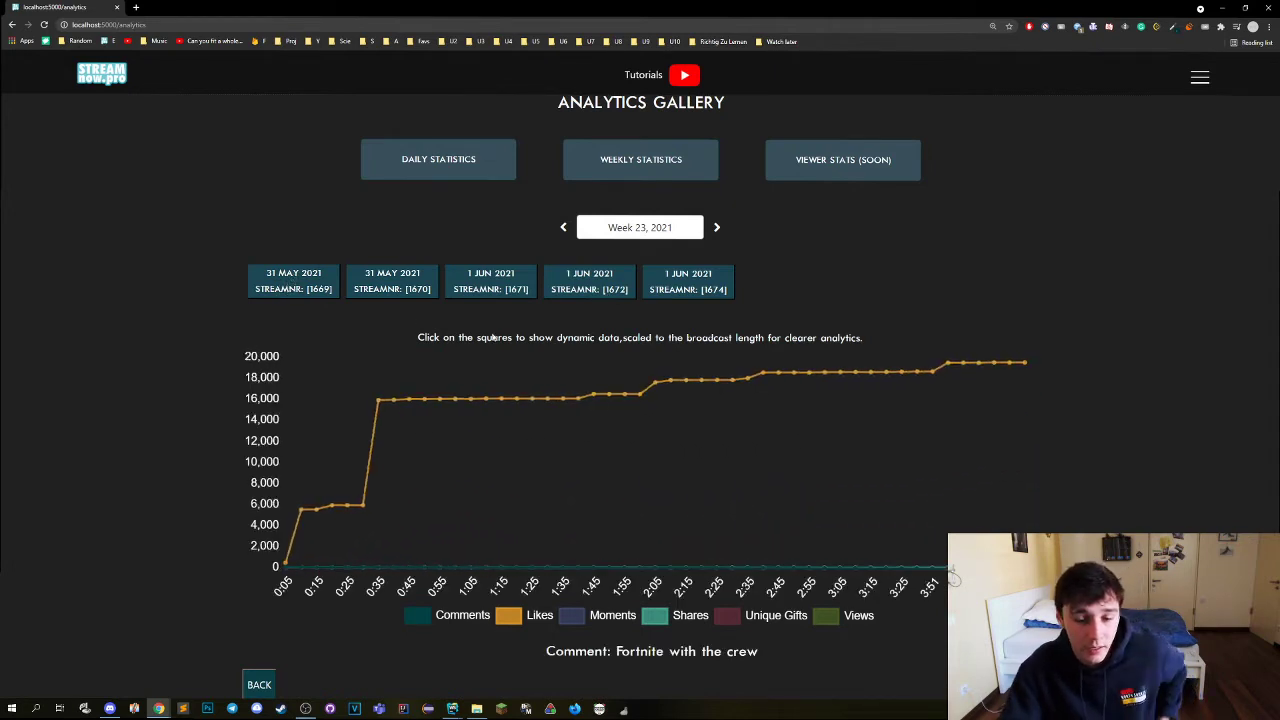
scroll(687, 361, "down", 1)
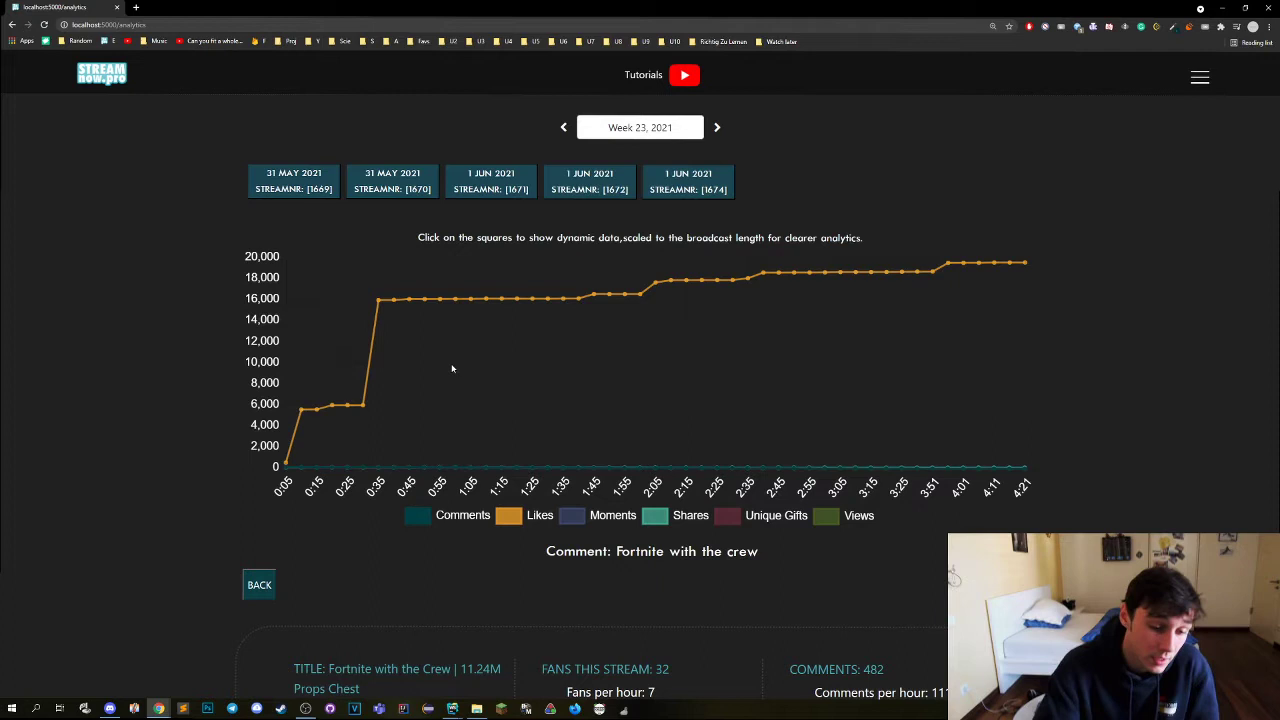
- Load localhost:5000 in a new browser tab and open the Start Stream setup at its empty description box
left_click(136, 7)
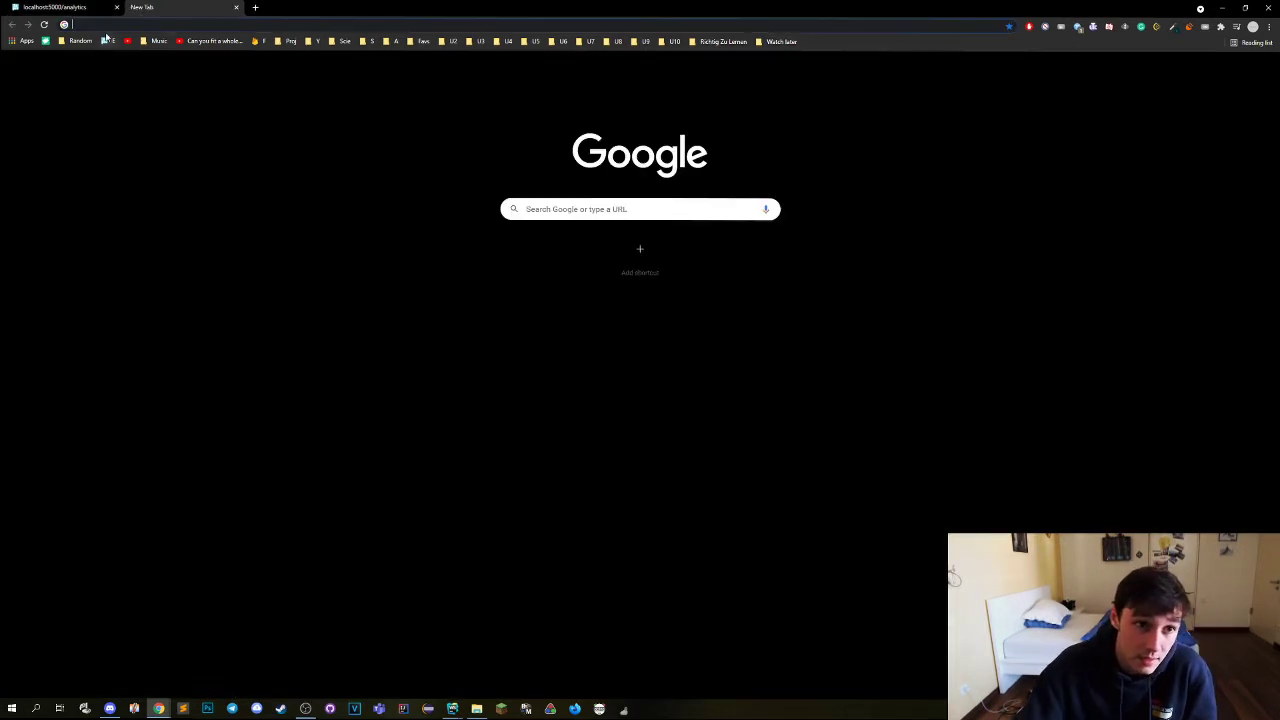
left_click(60, 7)
left_click(145, 8)
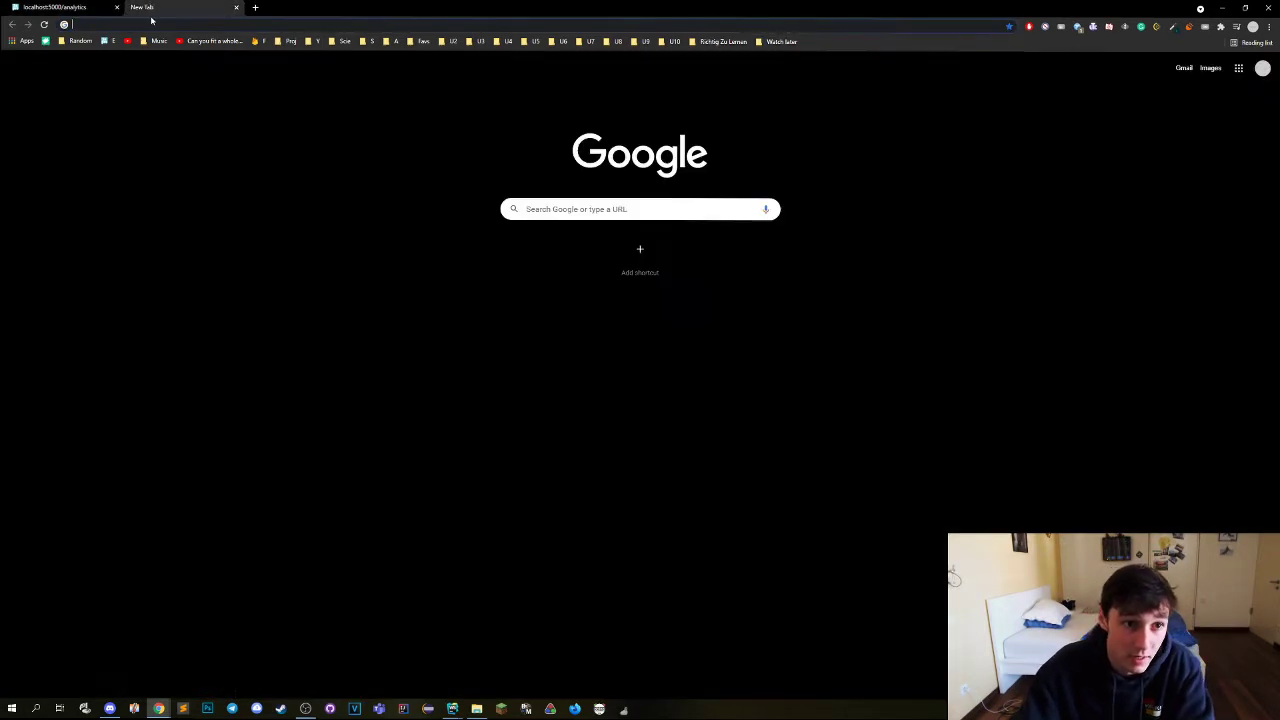
type("localhost:5000")
key("Return")
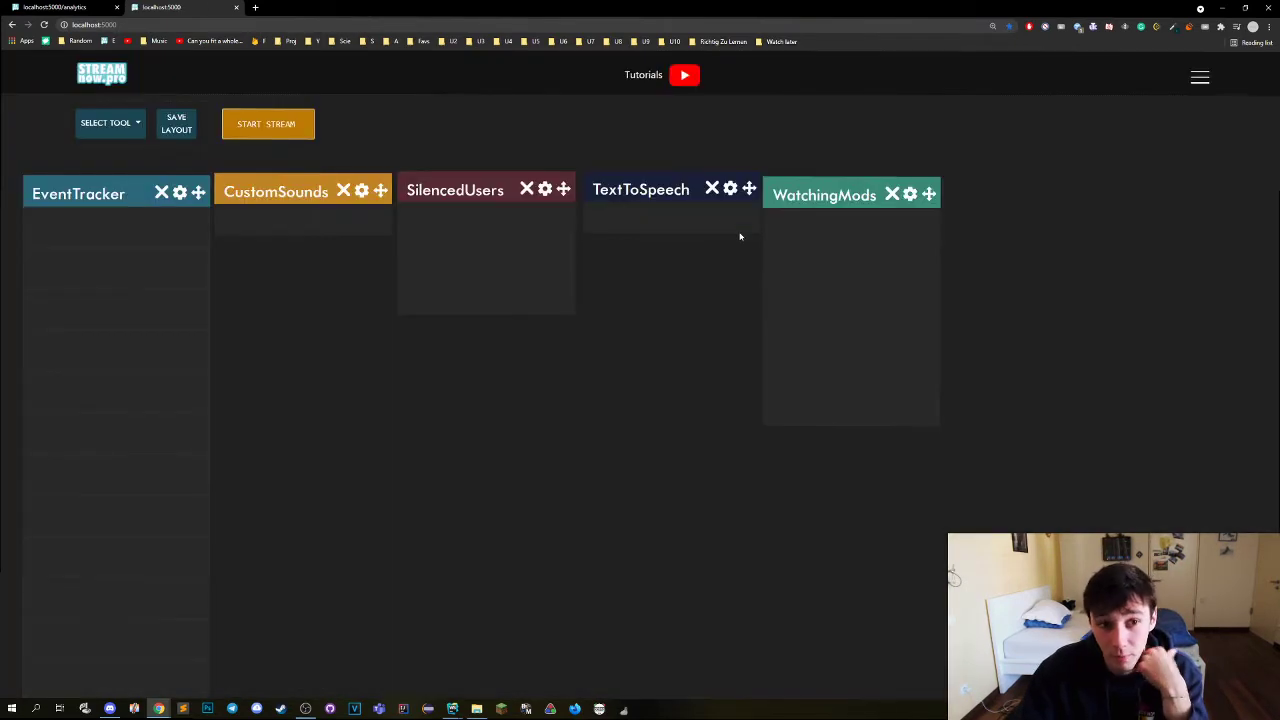
left_click(267, 124)
left_click(637, 257)
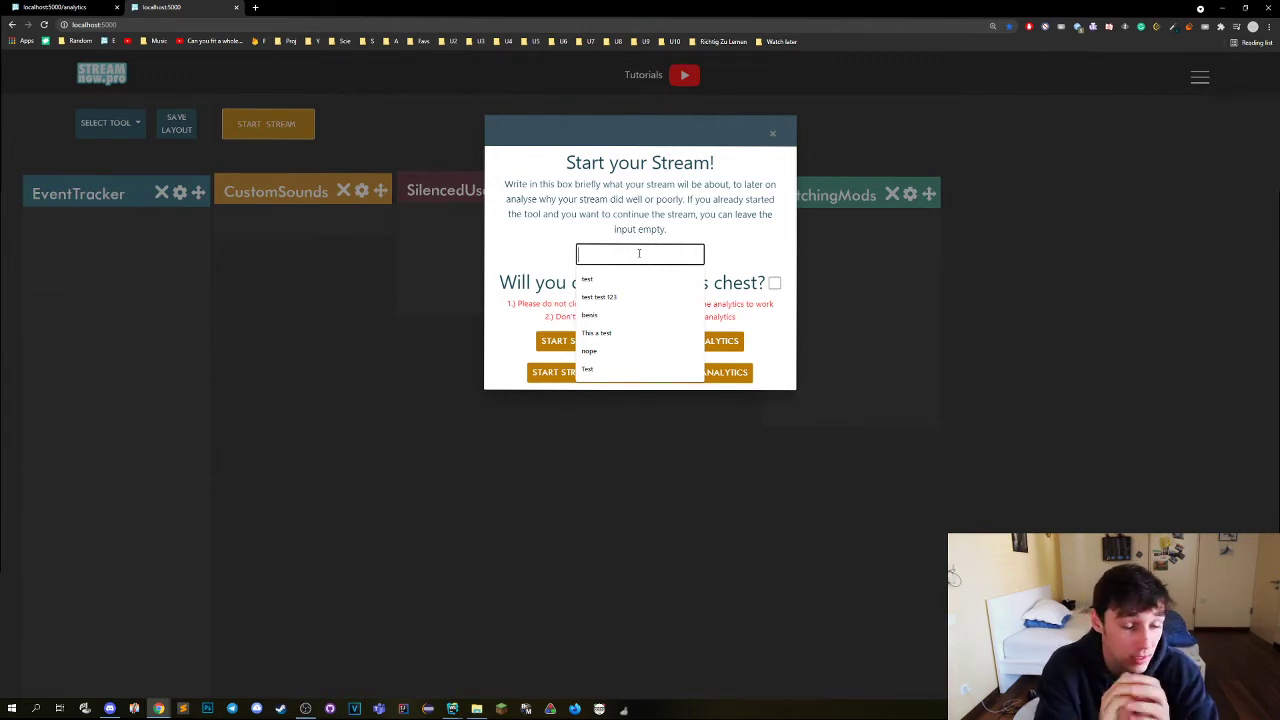
- Examine the comment and title of stream 1669 on the analytics page, highlighting each text
key("ctrl+Tab")
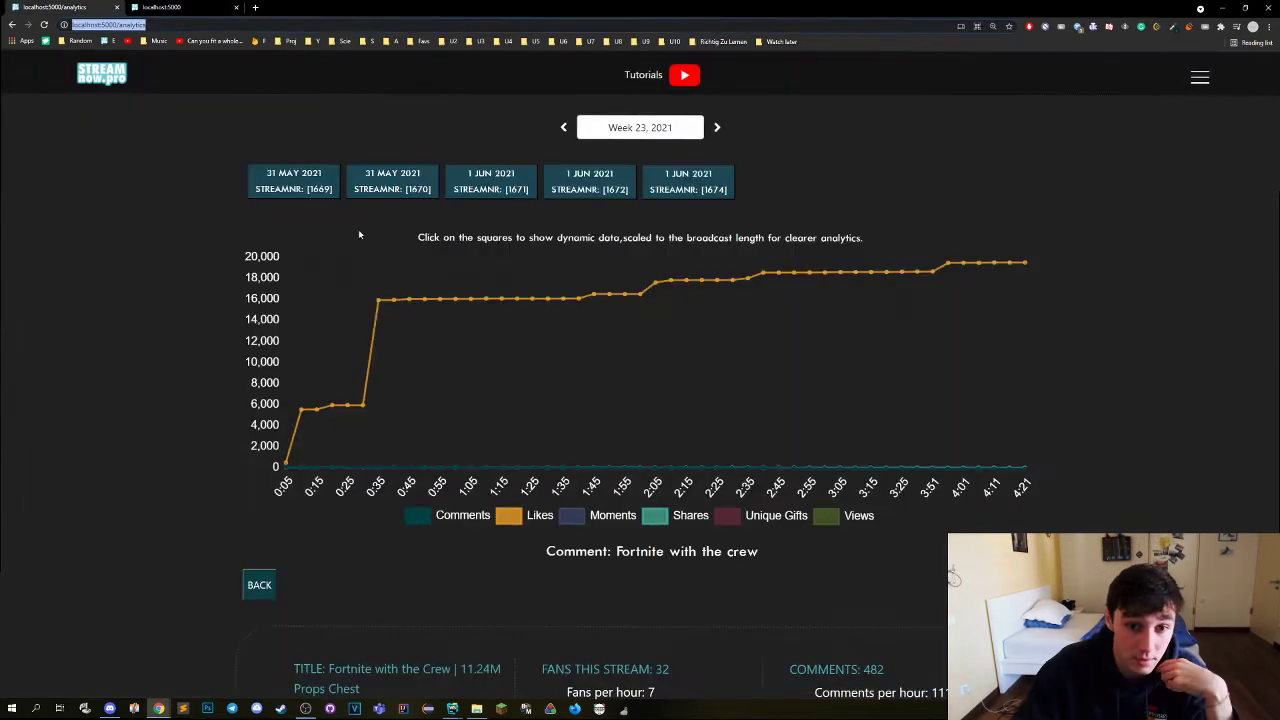
scroll(636, 521, "down", 1)
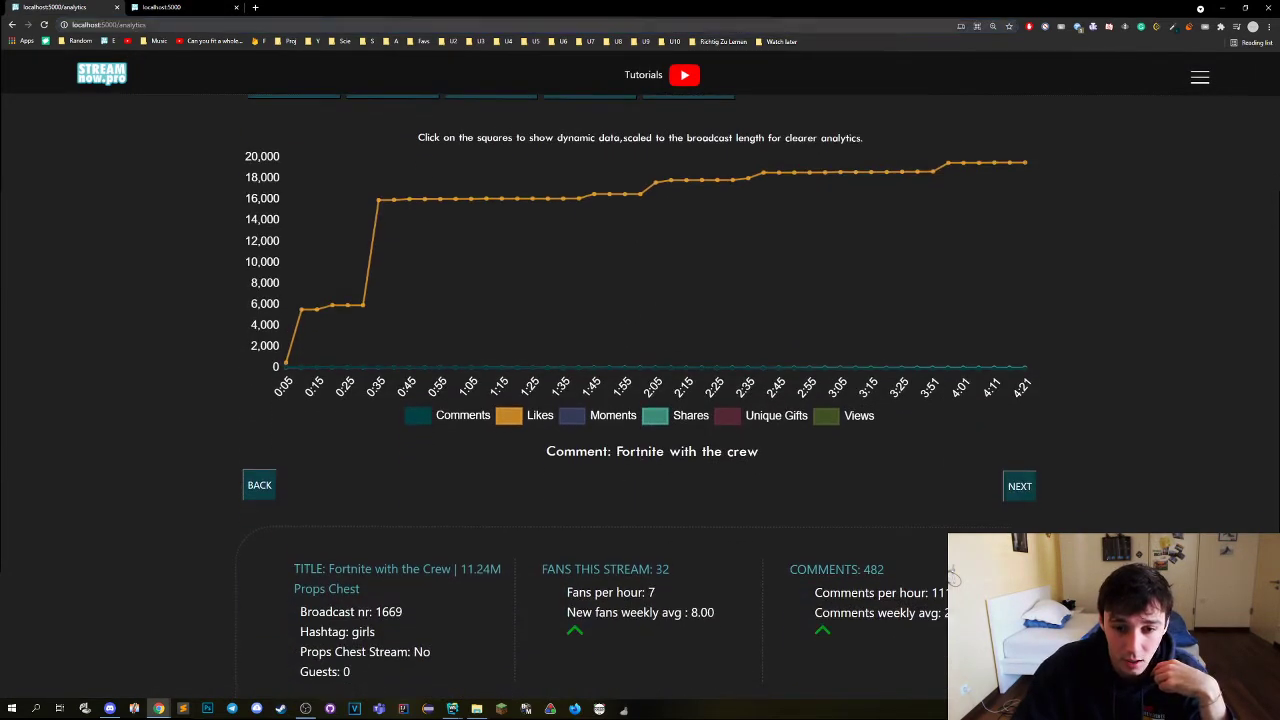
left_click_drag(616, 452, 760, 452)
scroll(650, 420, "down", 1)
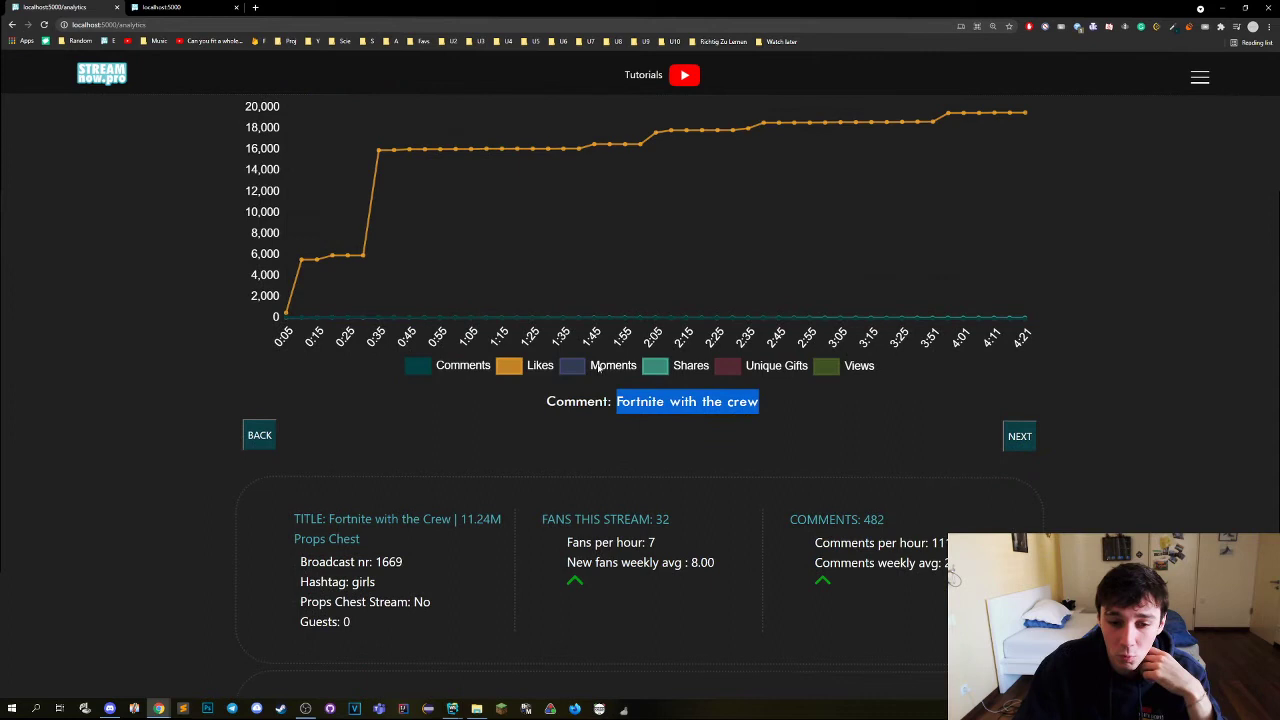
scroll(368, 455, "down", 1)
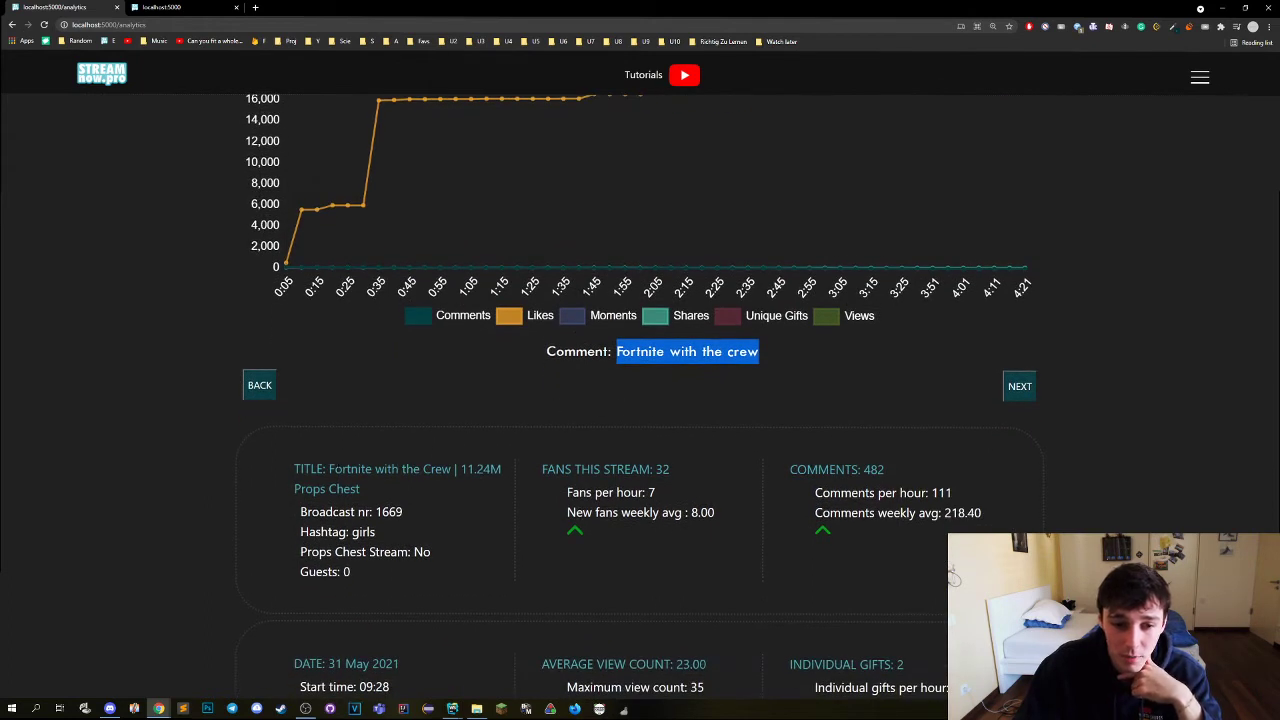
left_click_drag(329, 469, 442, 469)
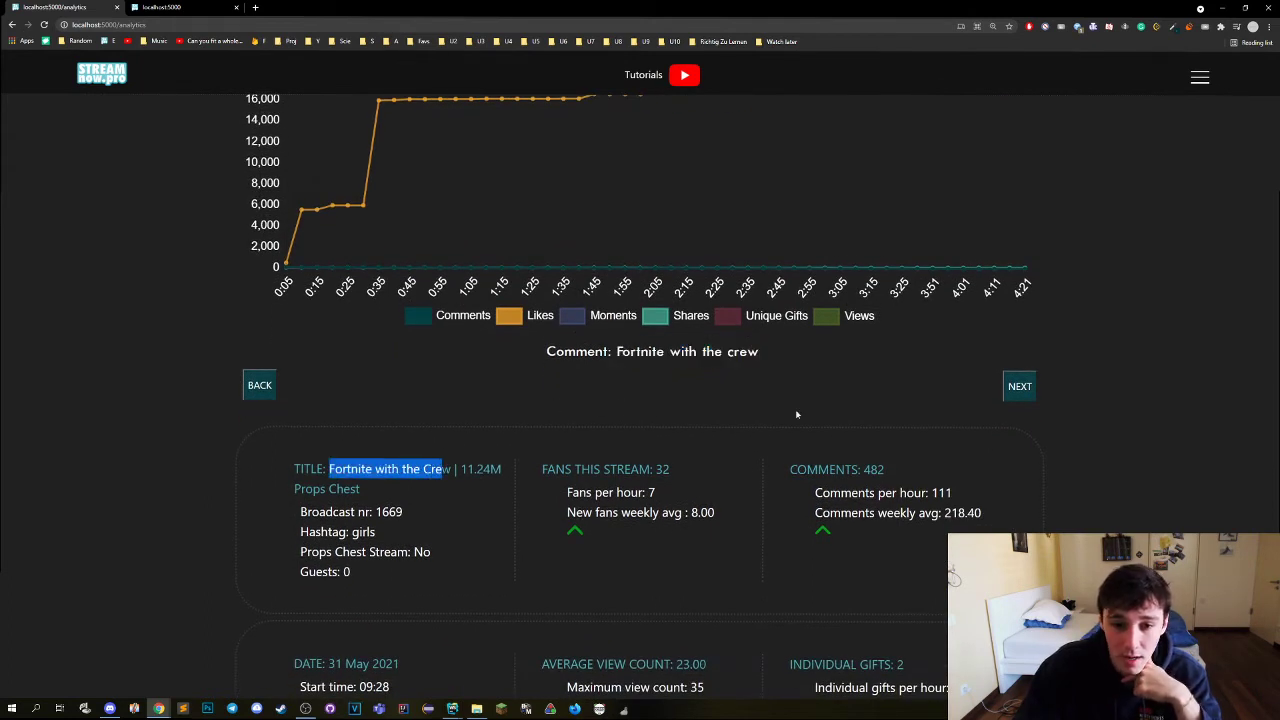
left_click_drag(614, 352, 760, 359)
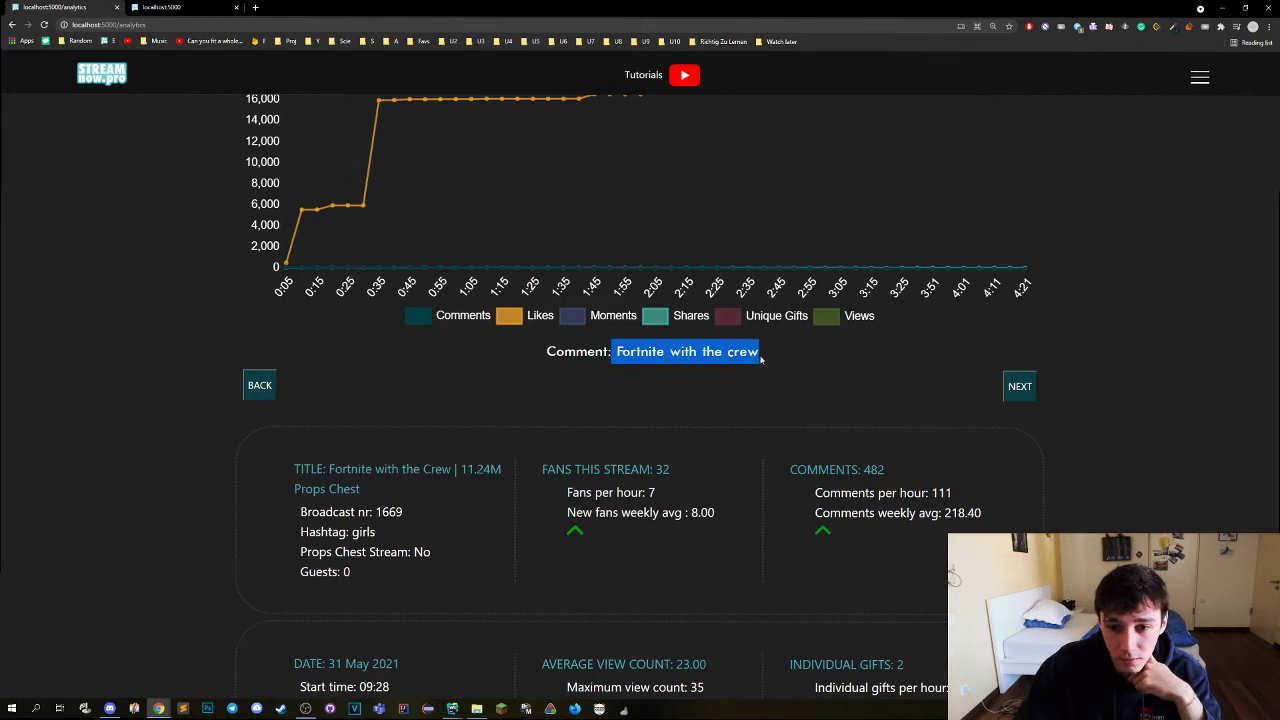
scroll(581, 401, "down", 1)
- Review the props chest option in the stream setup and the matching entry in stream 1669's analytics details
left_click(165, 7)
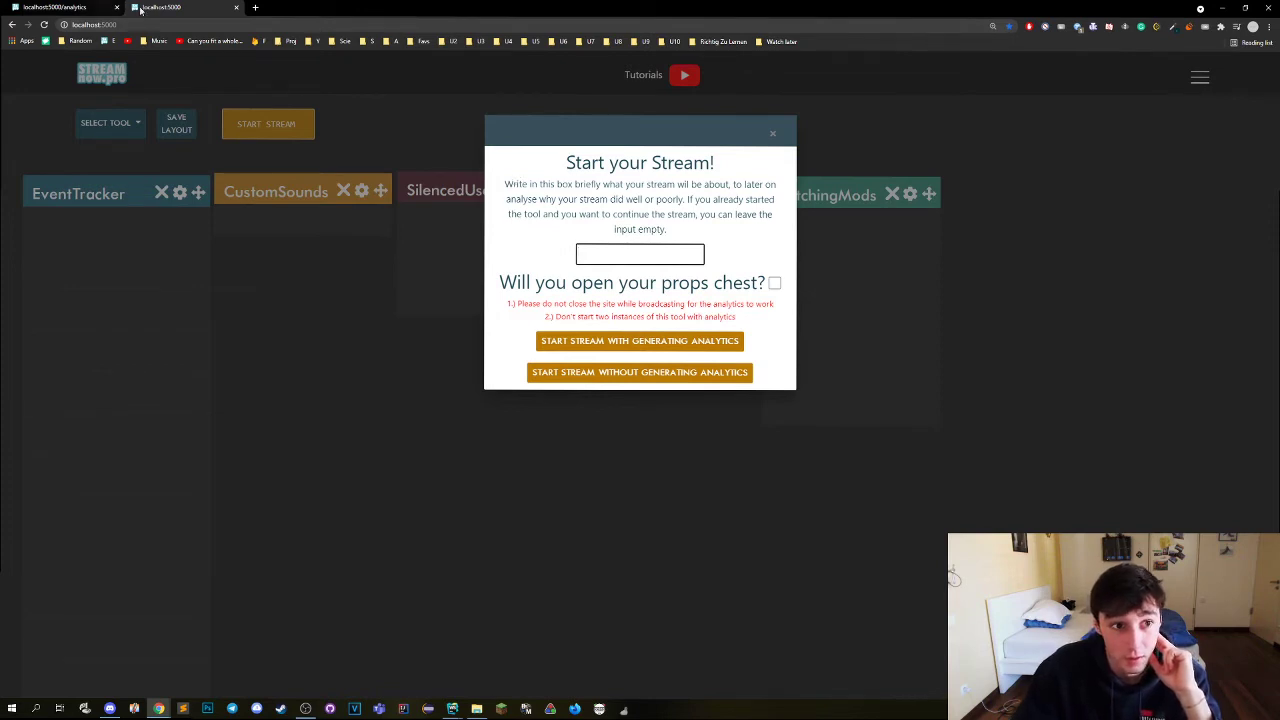
left_click(775, 284)
key("ctrl+Tab")
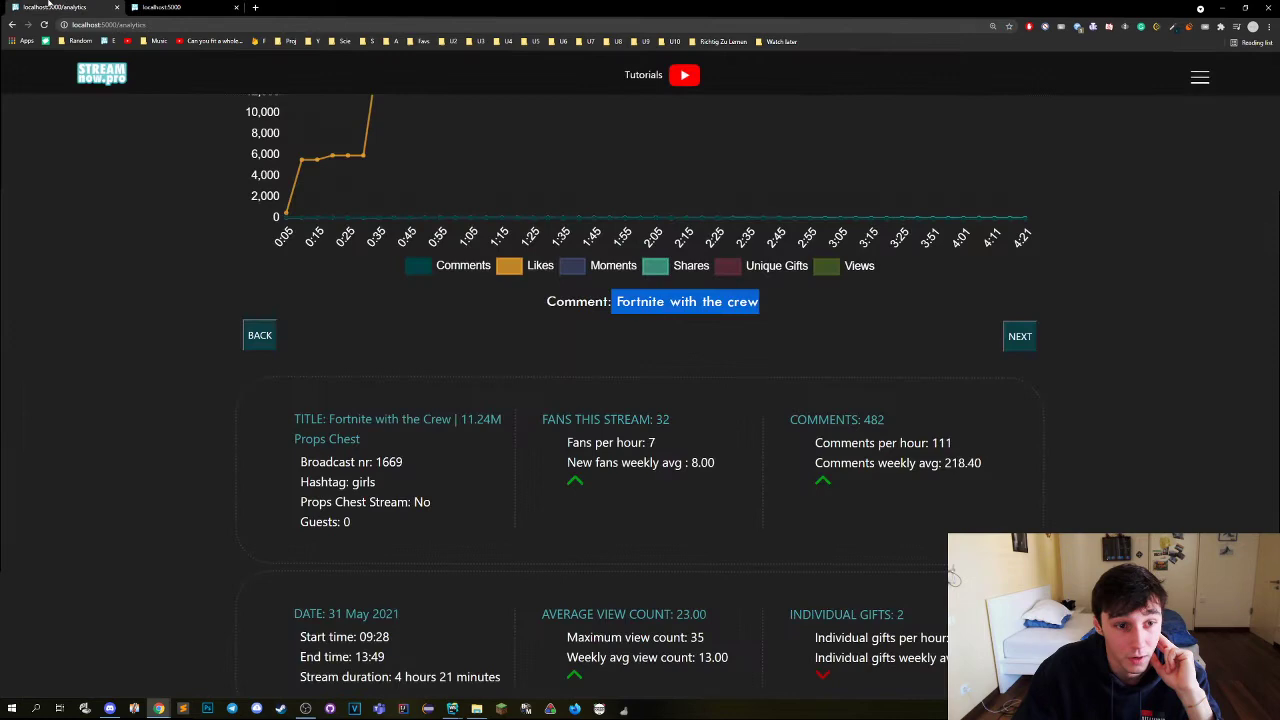
scroll(353, 386, "down", 1)
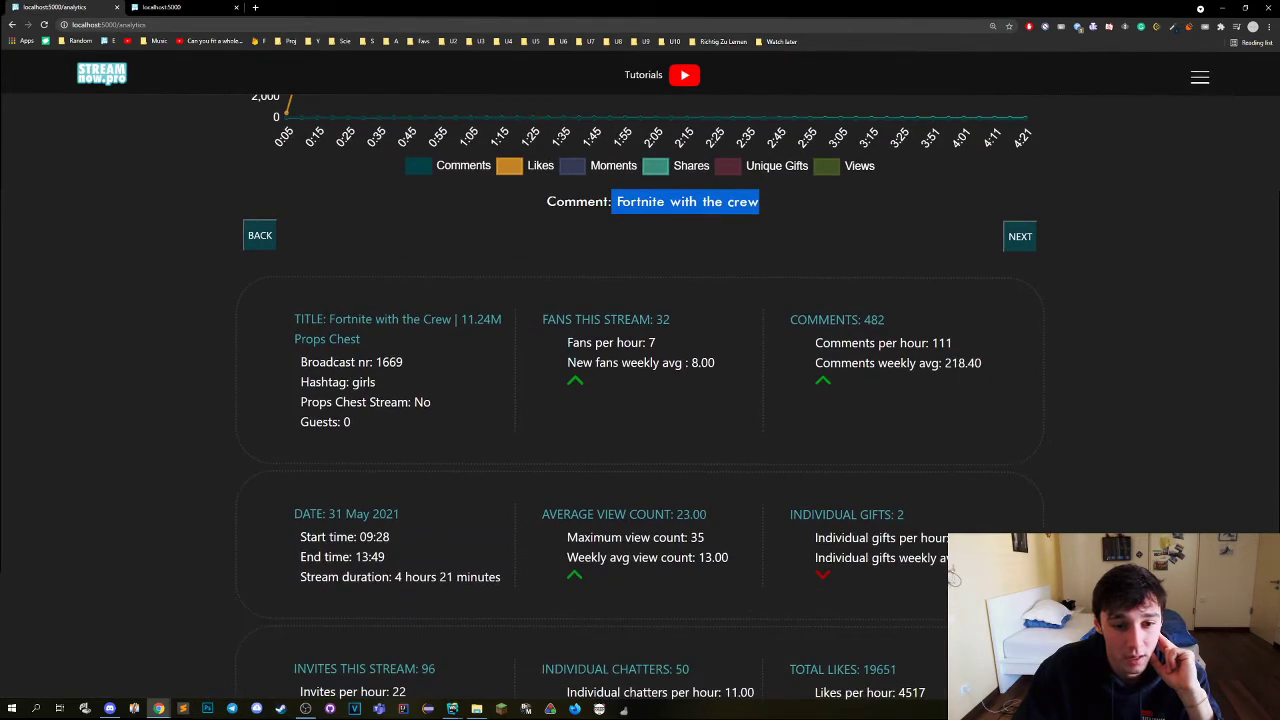
scroll(528, 380, "up", 3)
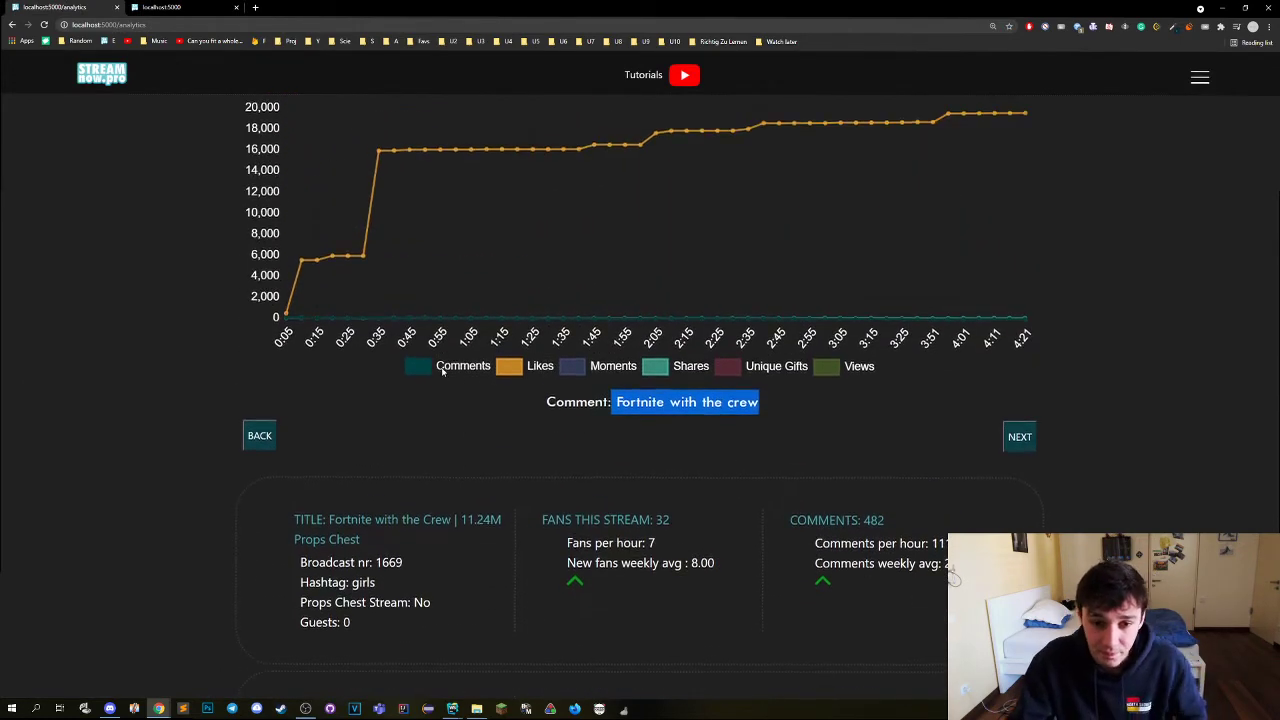
scroll(480, 350, "up", 1)
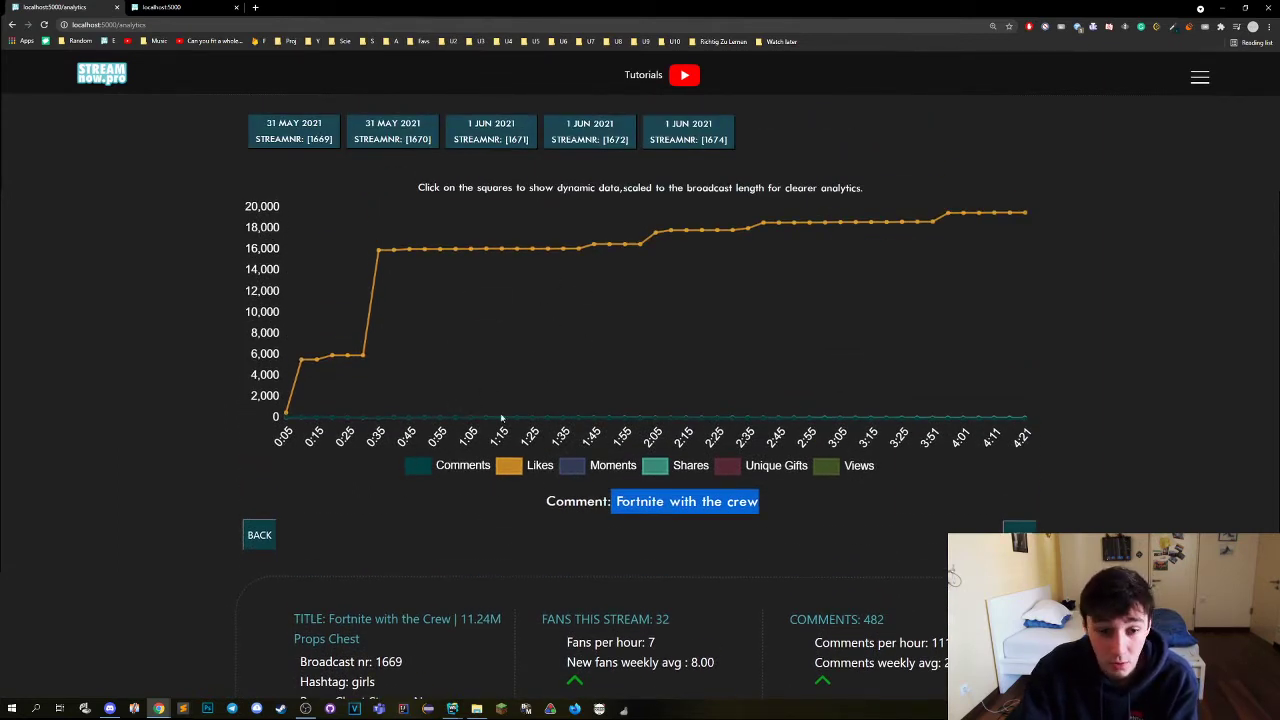
- Isolate the Comments, Likes, Moments and Shares series one after another in stream 1669's daily chart
left_click(423, 467)
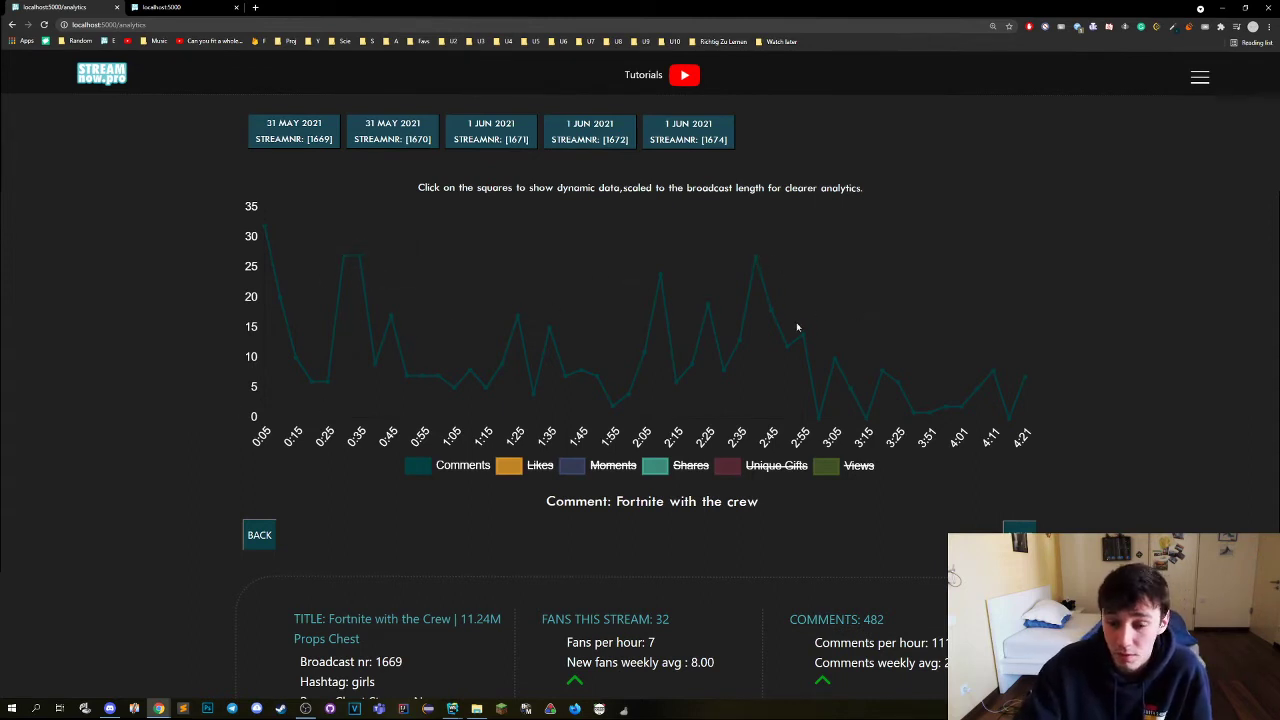
left_click(540, 465)
left_click(463, 465)
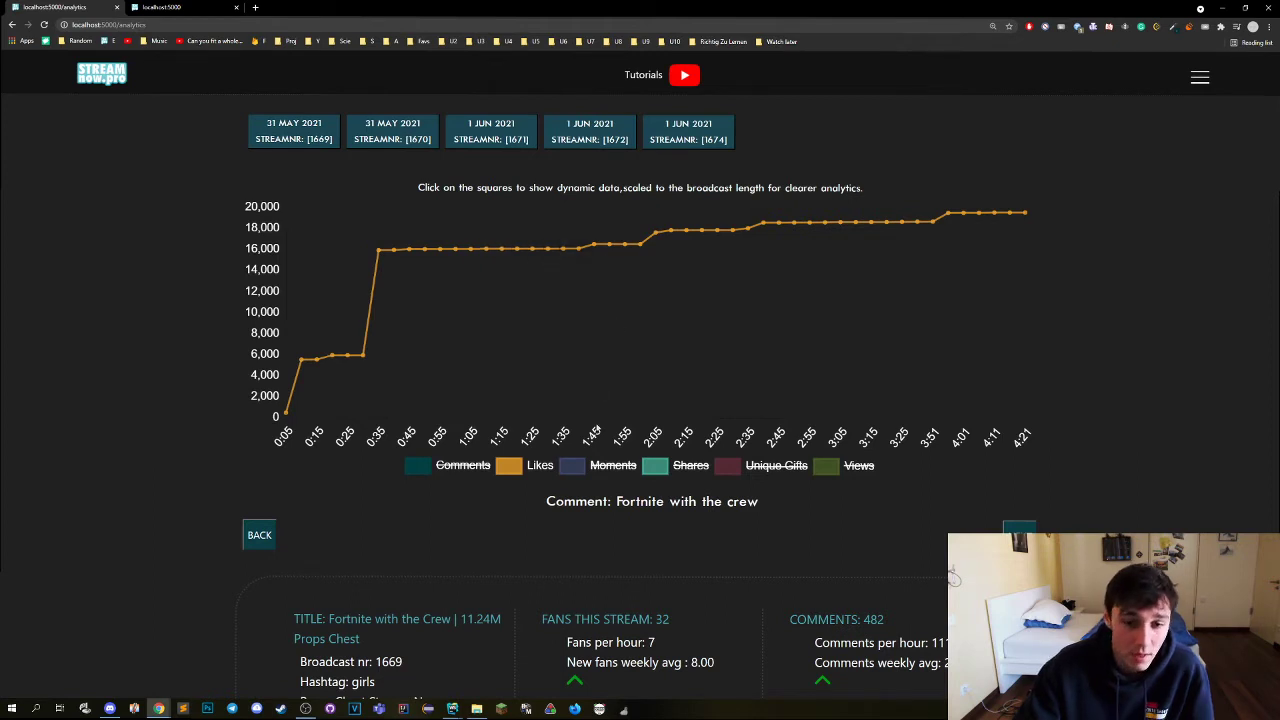
left_click(570, 465)
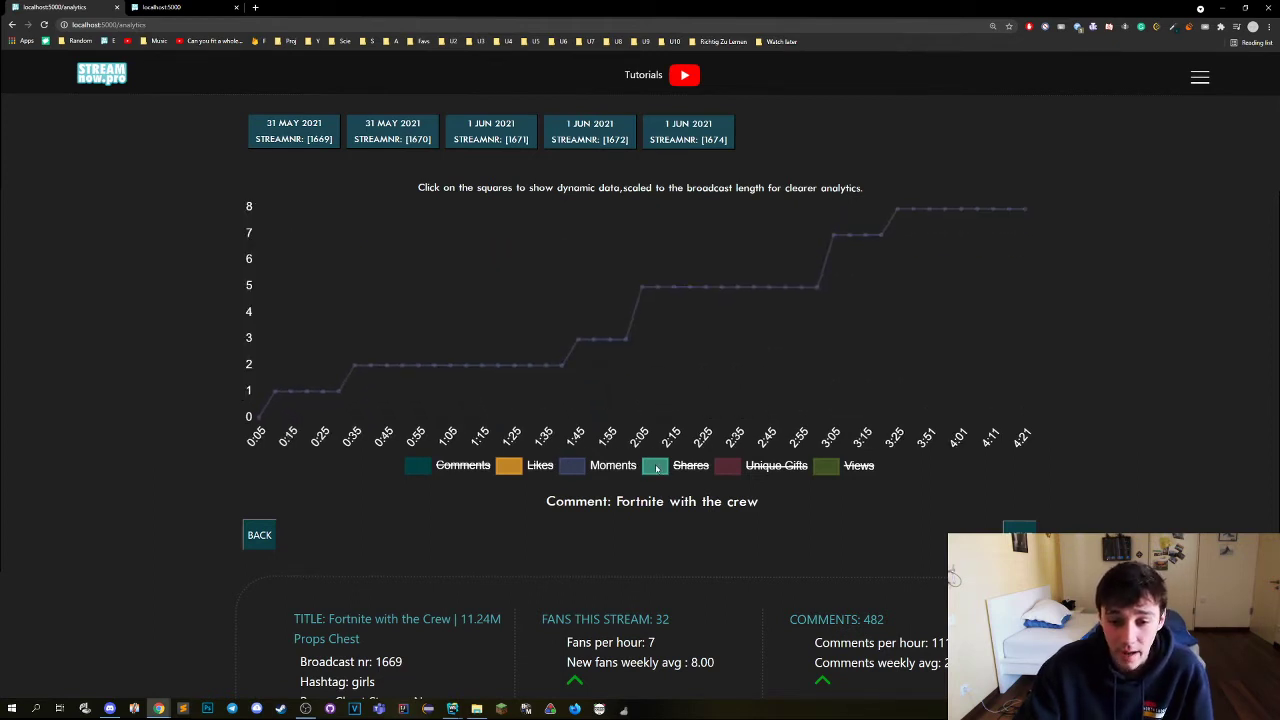
left_click(656, 467)
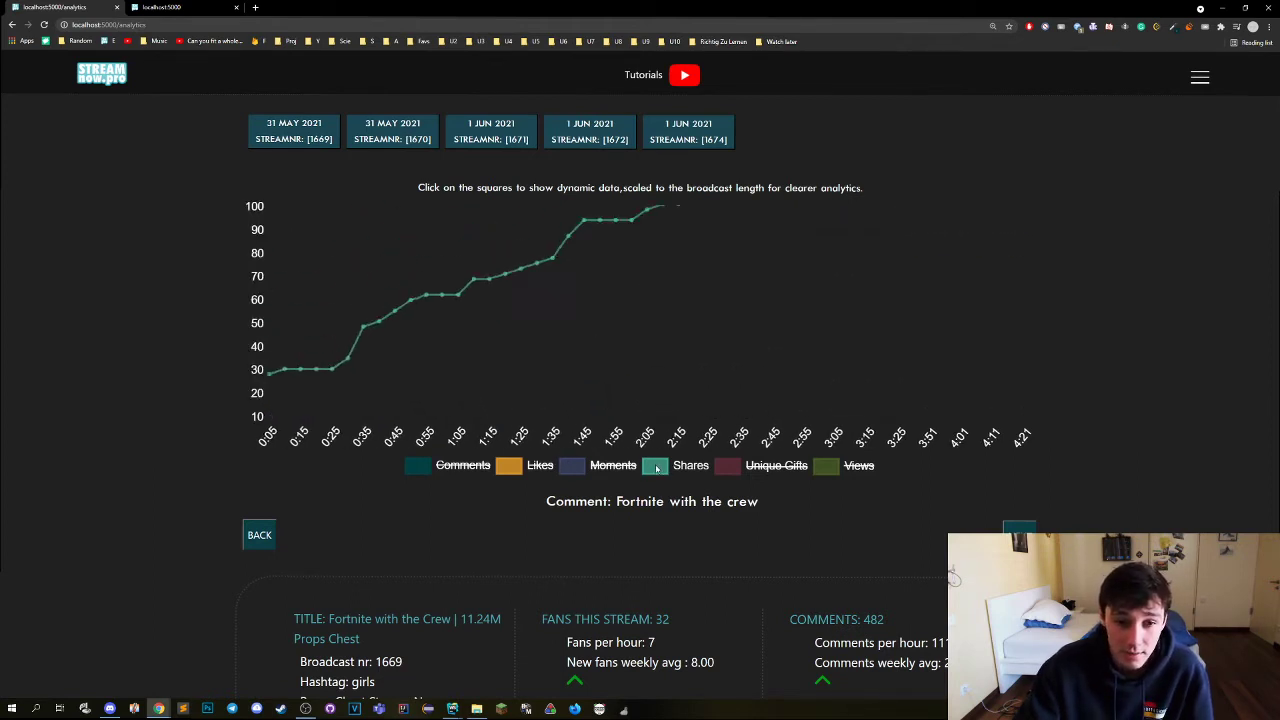
- Show only the Unique Gifts series and then only the Views series in stream 1669's chart, examining individual data points
left_click(726, 467)
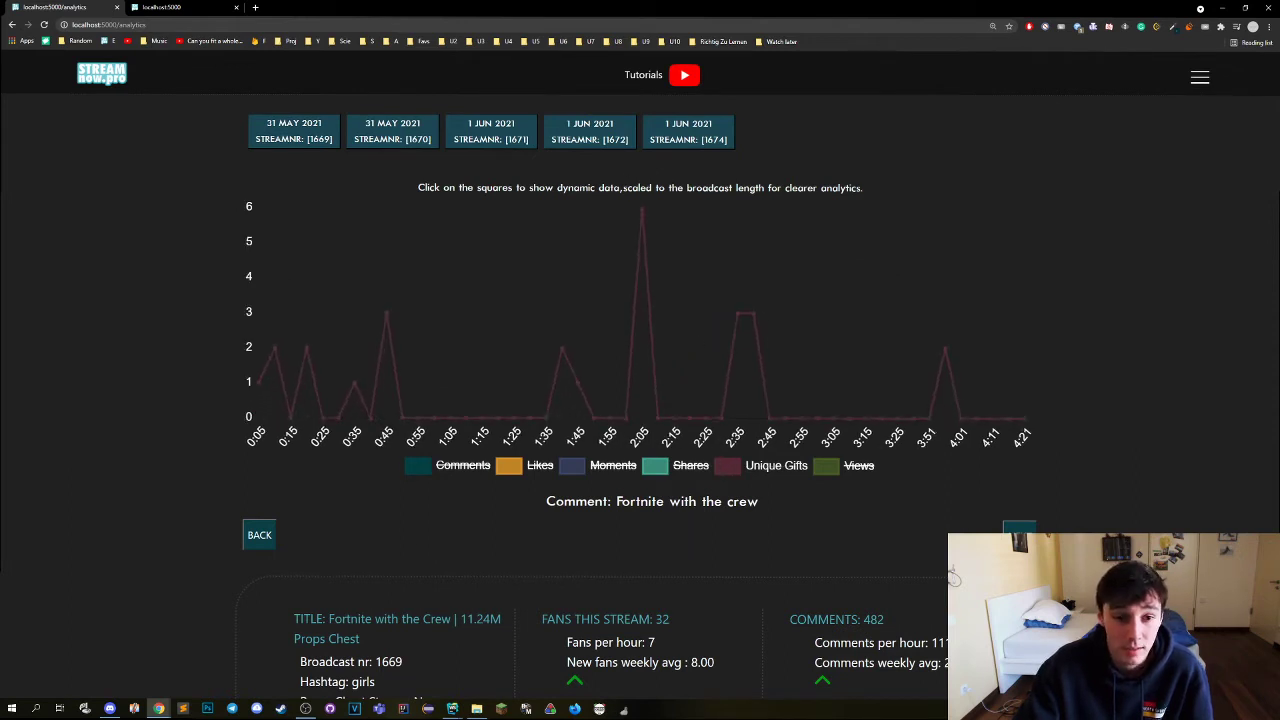
mouse_move(277, 352)
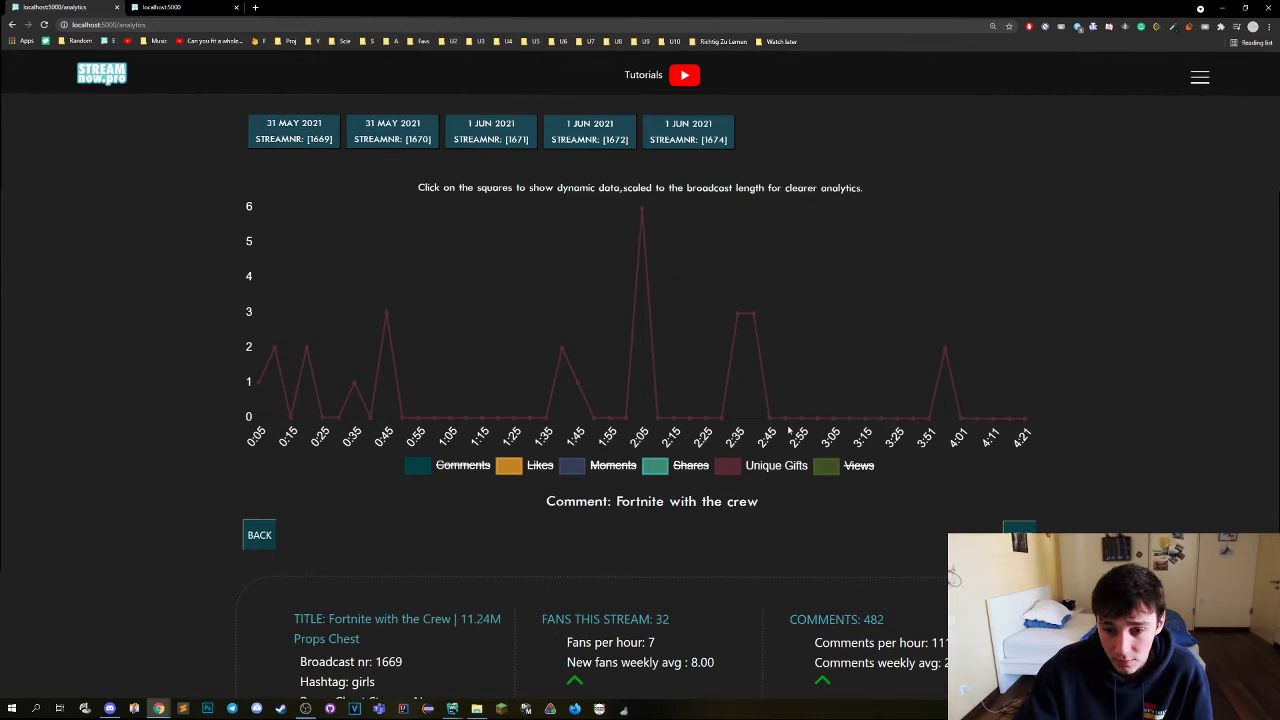
left_click(824, 467)
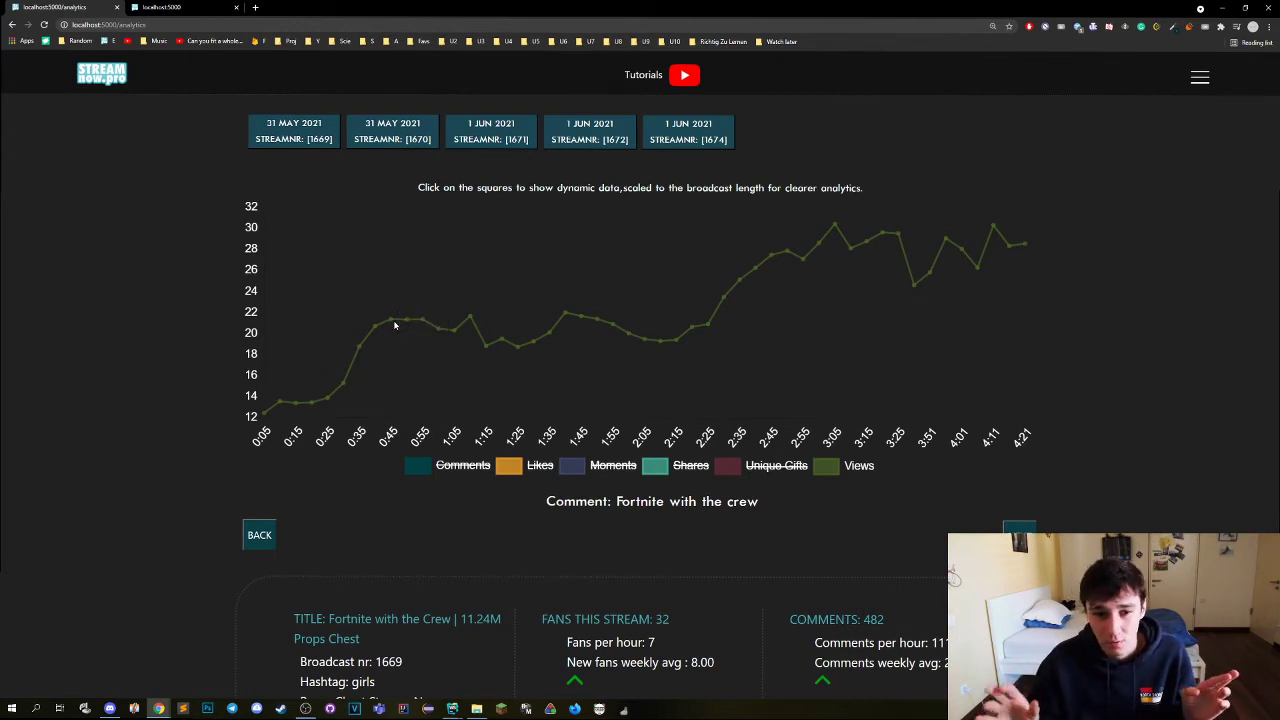
mouse_move(391, 321)
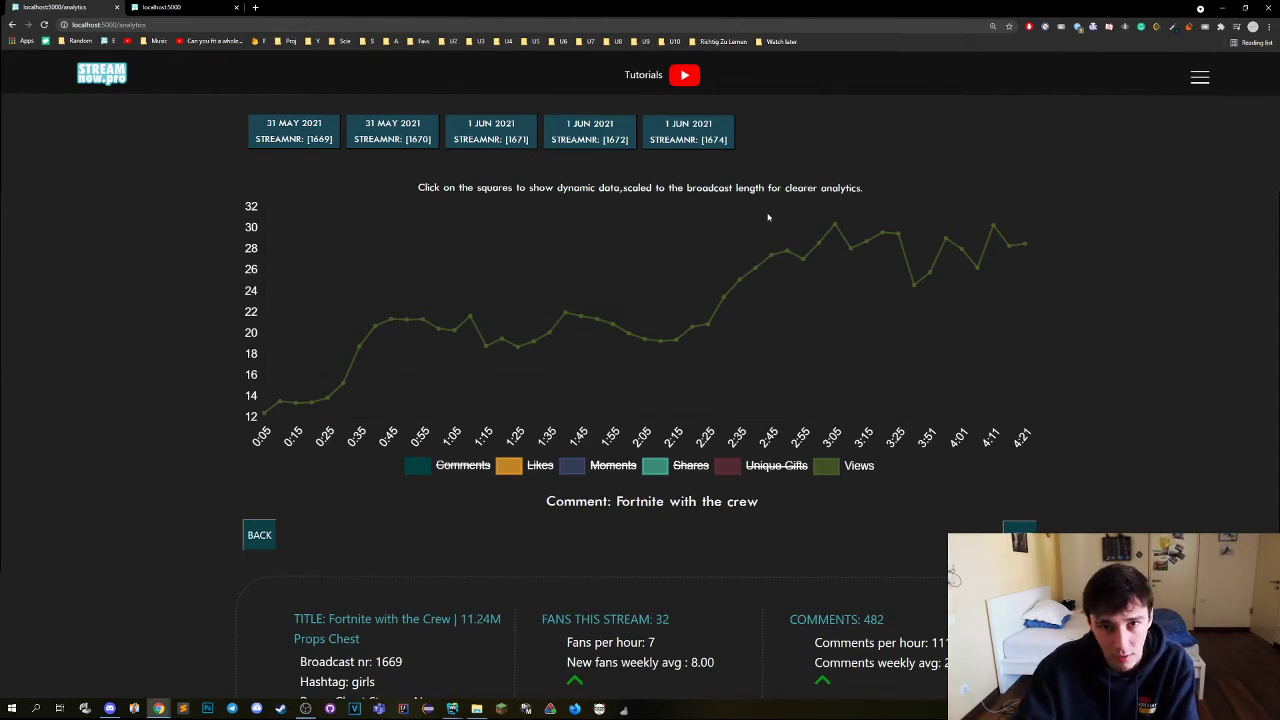
- Review the start time and stream duration in stream 1669's details below the chart
scroll(768, 217, "down", 4)
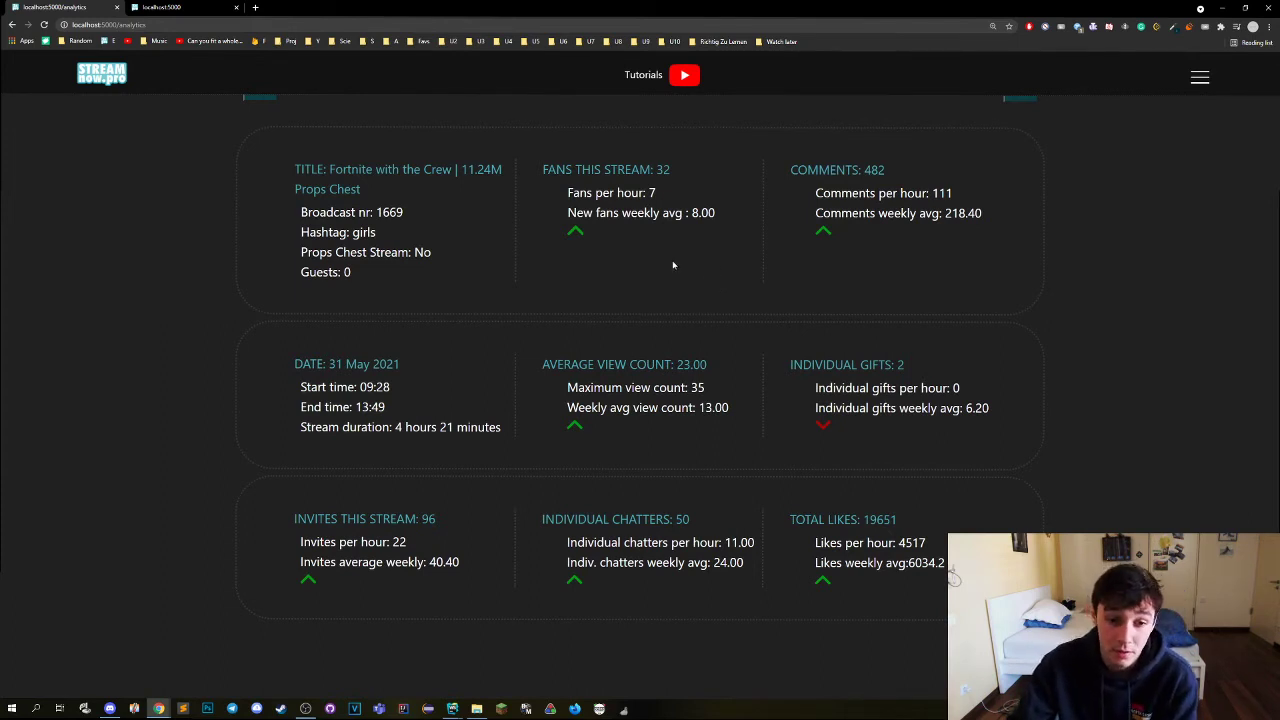
double_click(342, 387)
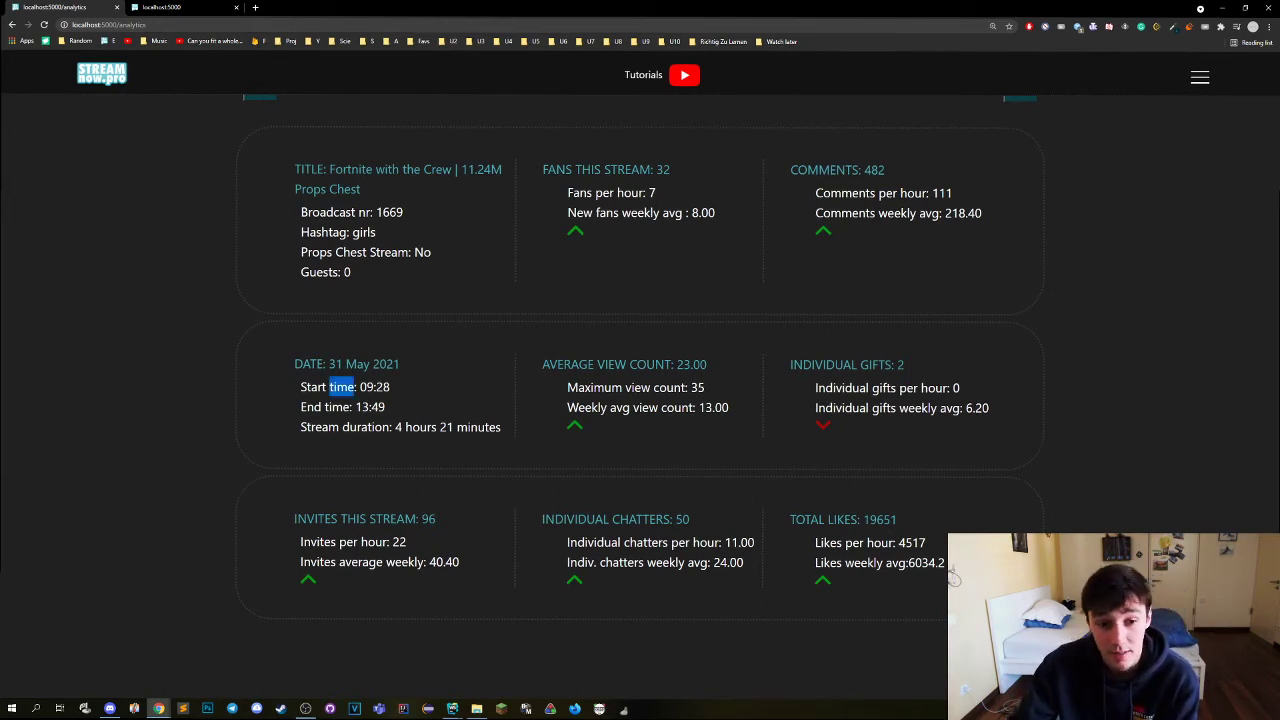
left_click_drag(328, 427, 436, 427)
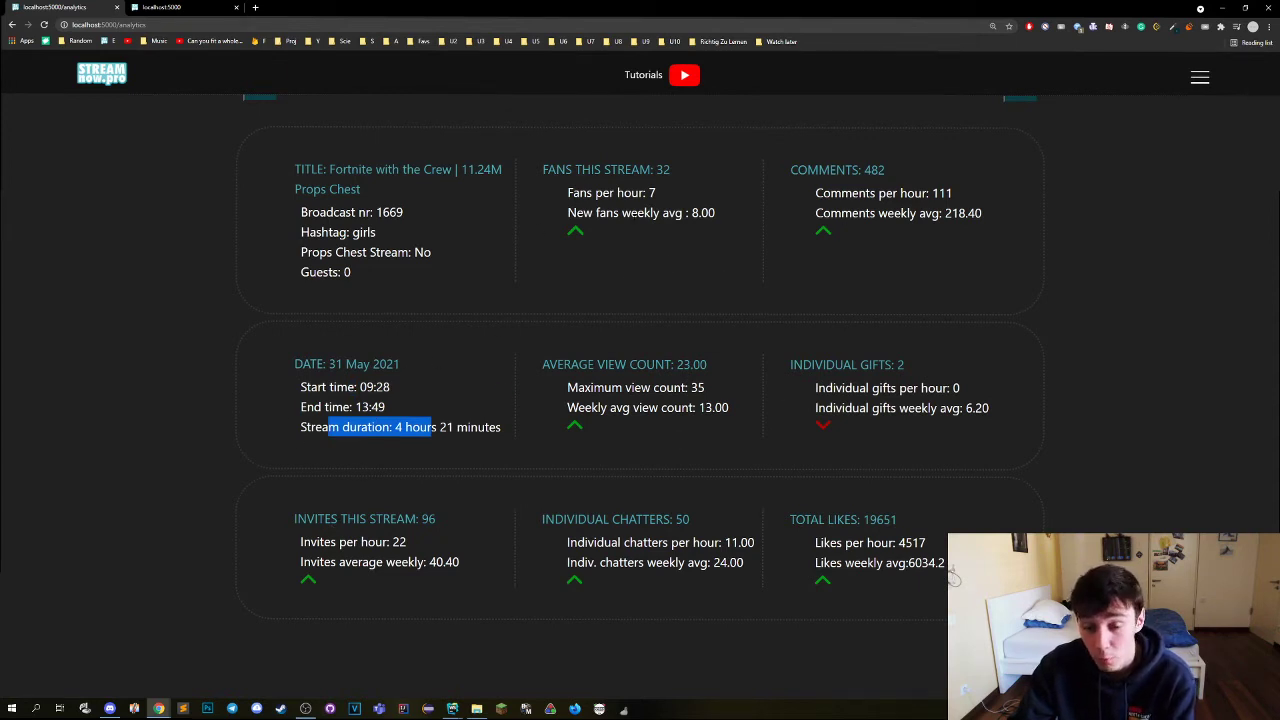
left_click(619, 253)
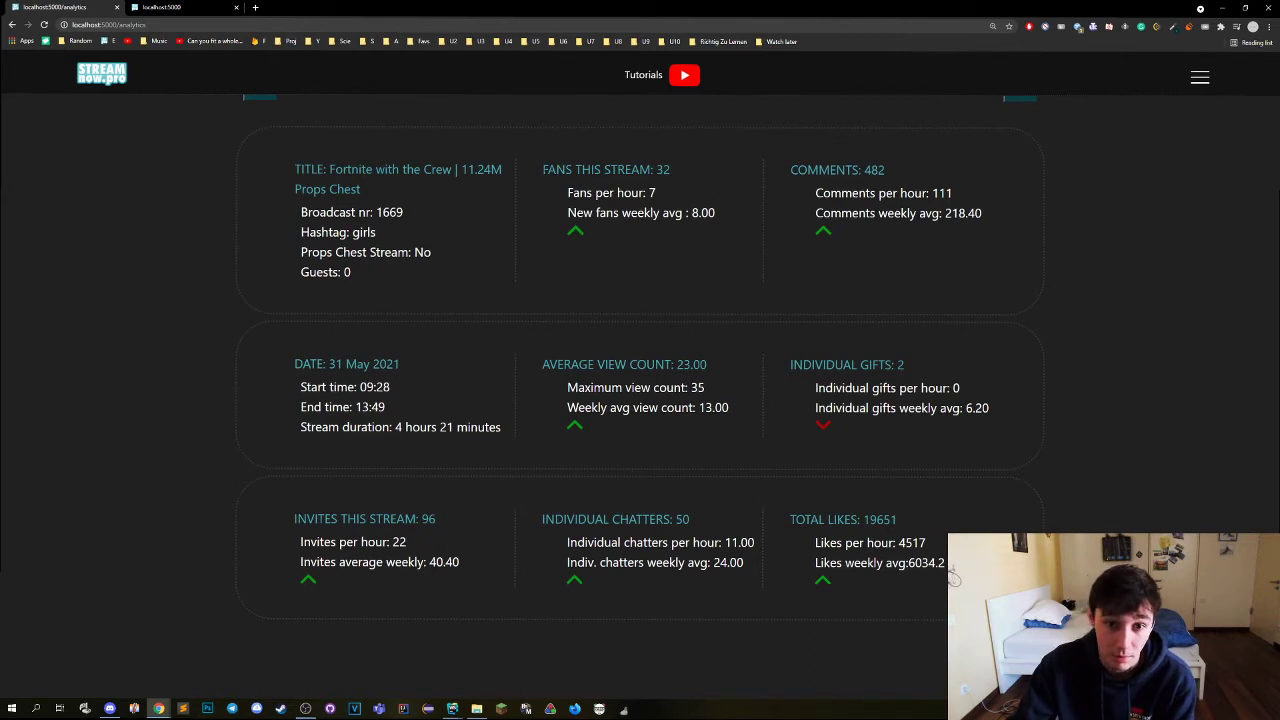
- Compare stream 1669's fan and comment totals with their weekly averages, highlighting each figure
left_click_drag(542, 169, 670, 169)
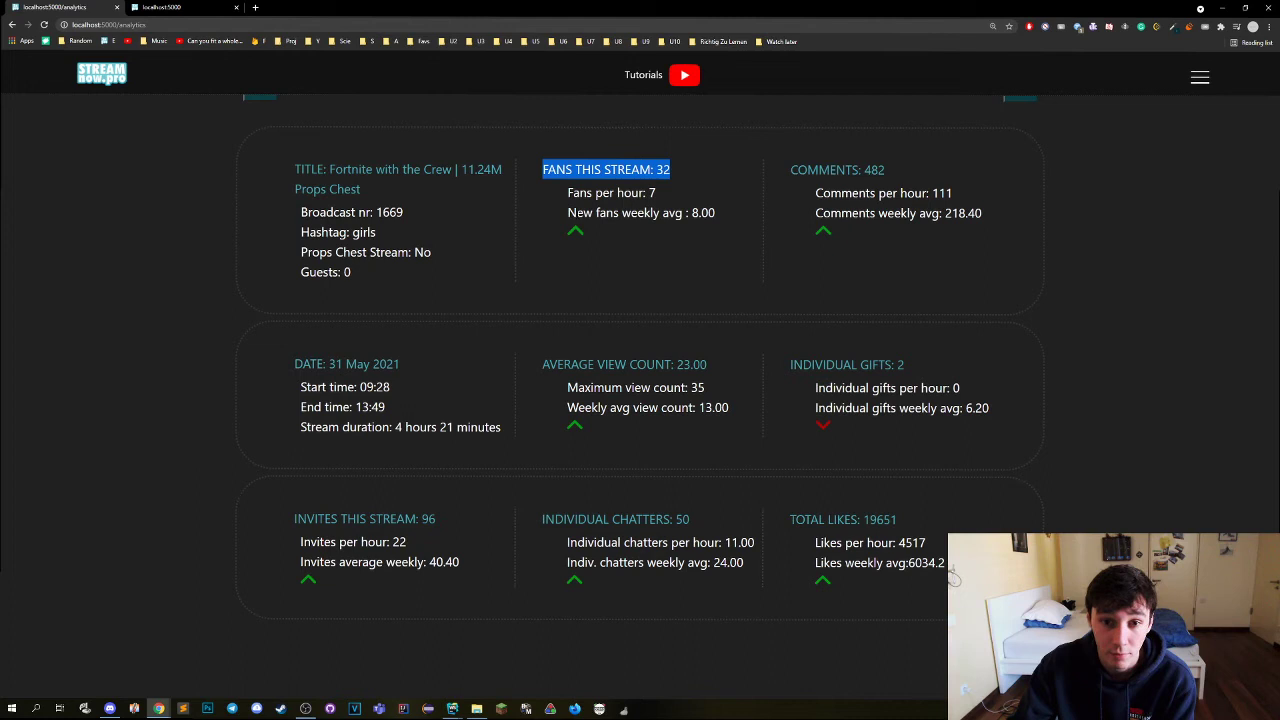
left_click_drag(576, 212, 714, 212)
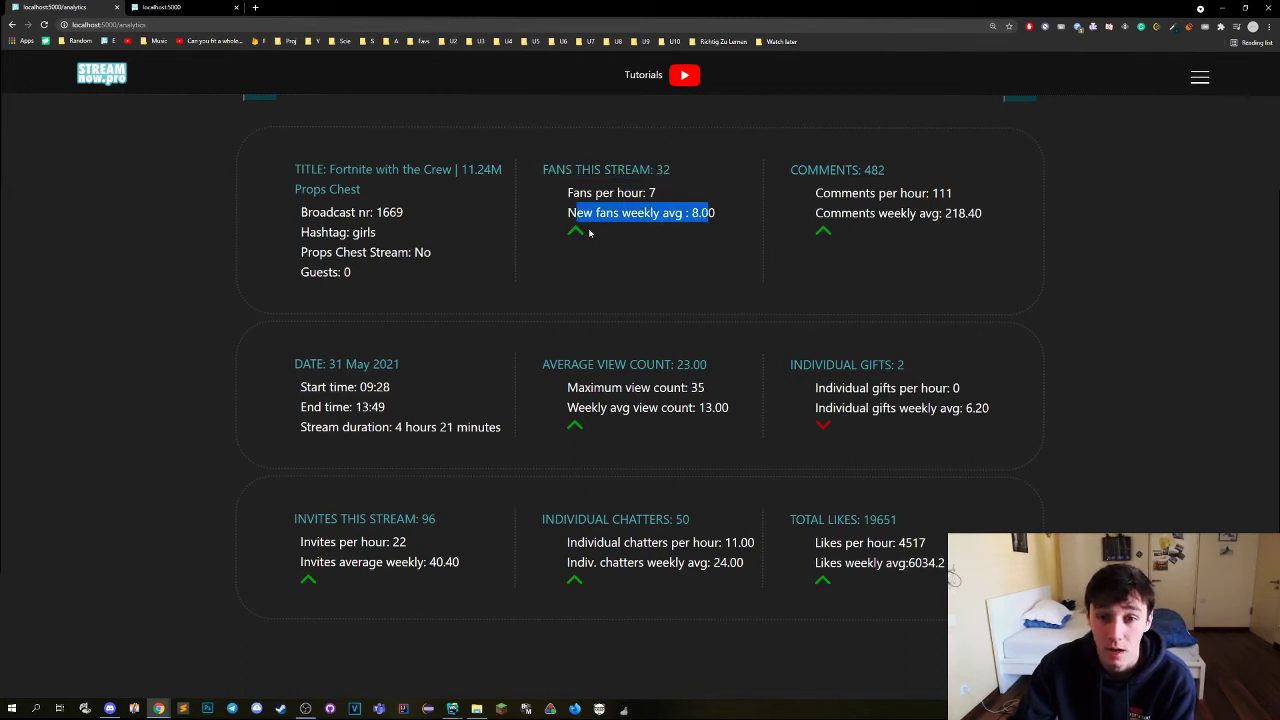
mouse_move(866, 169)
left_mouse_down()
mouse_move(808, 169)
mouse_move(886, 169)
left_mouse_up()
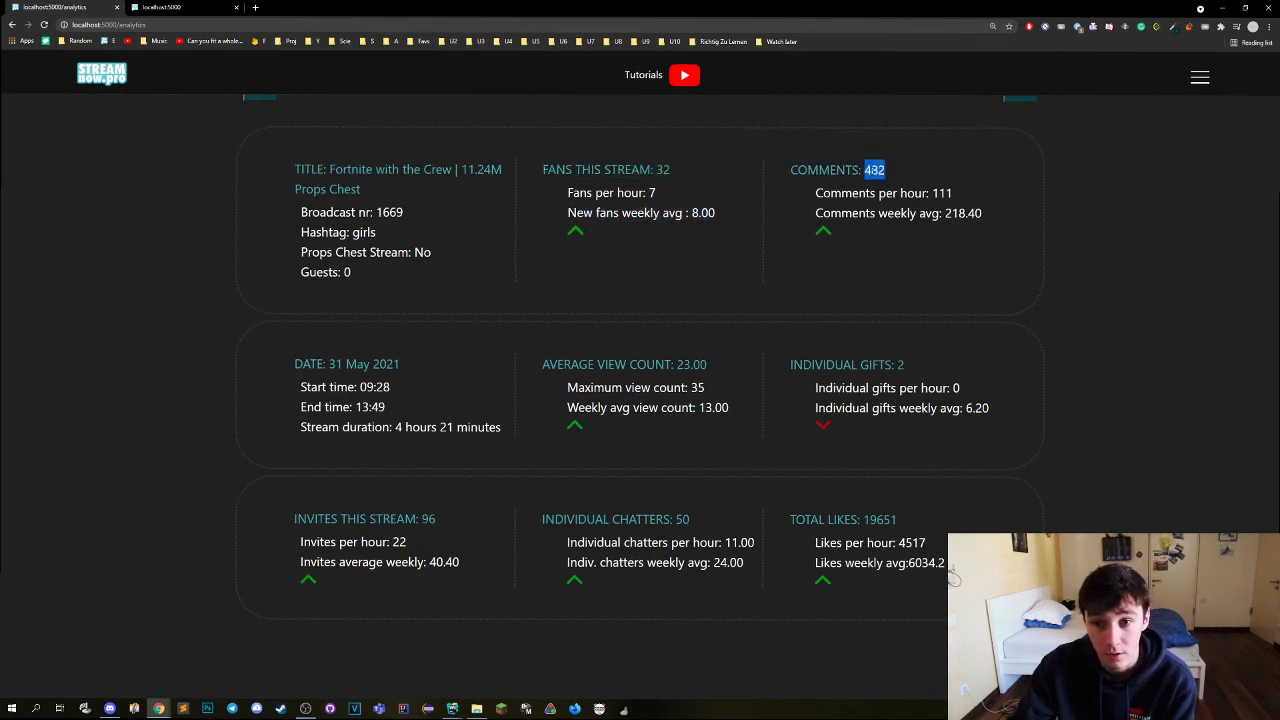
left_click_drag(830, 213, 903, 213)
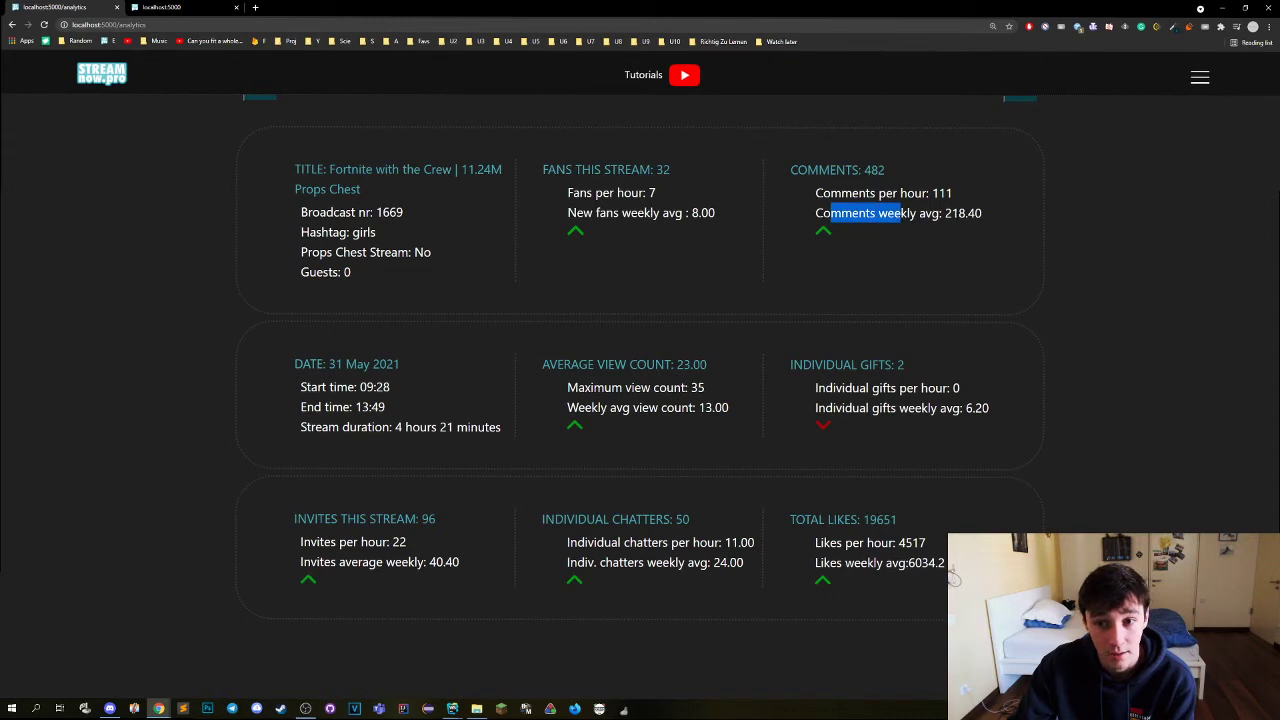
double_click(963, 213)
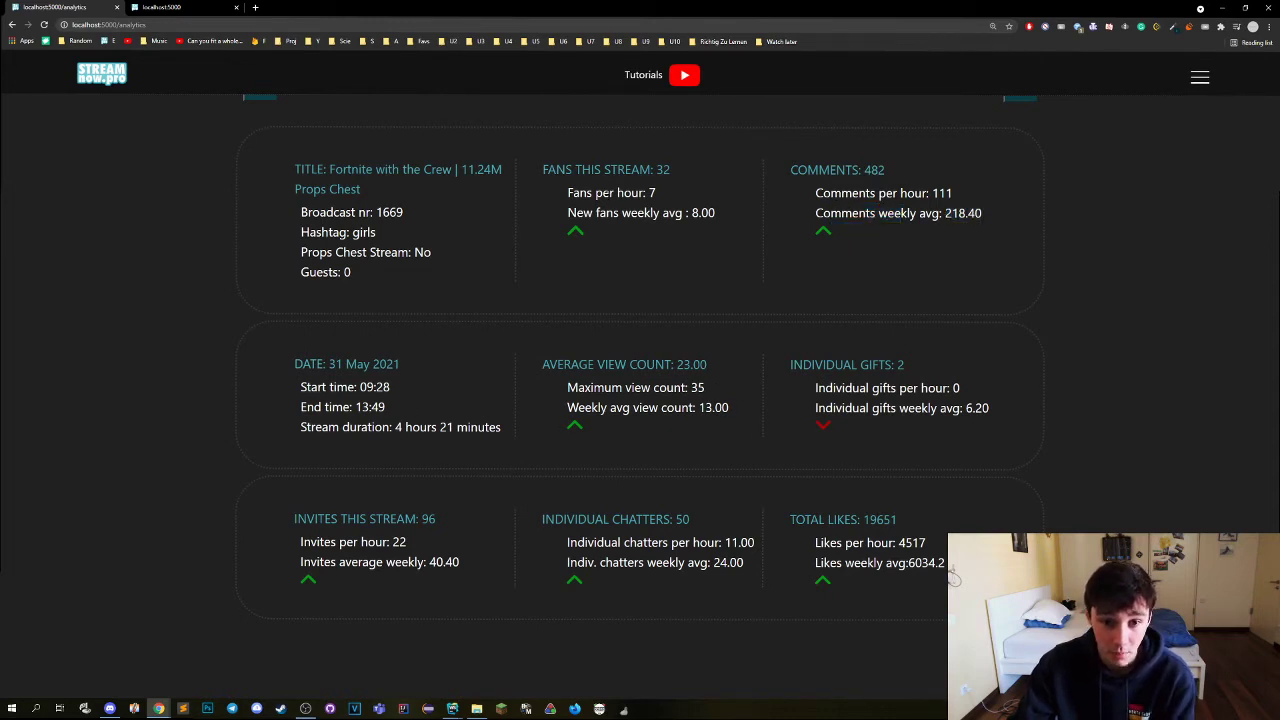
- Examine the hourly figures for fans, comments, individual gifts, likes, individual chatters and invites, highlighting each line
triple_click(610, 192)
left_click(860, 195)
triple_click(860, 193)
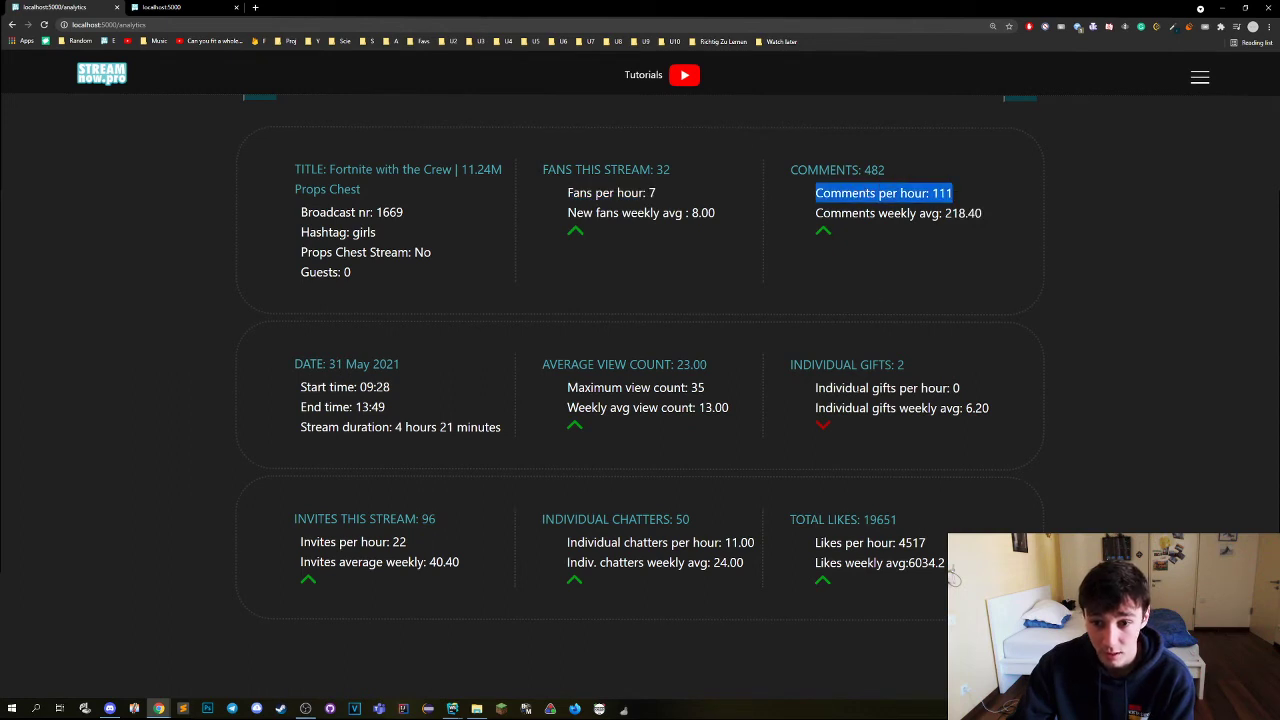
left_click_drag(815, 388, 960, 388)
triple_click(870, 542)
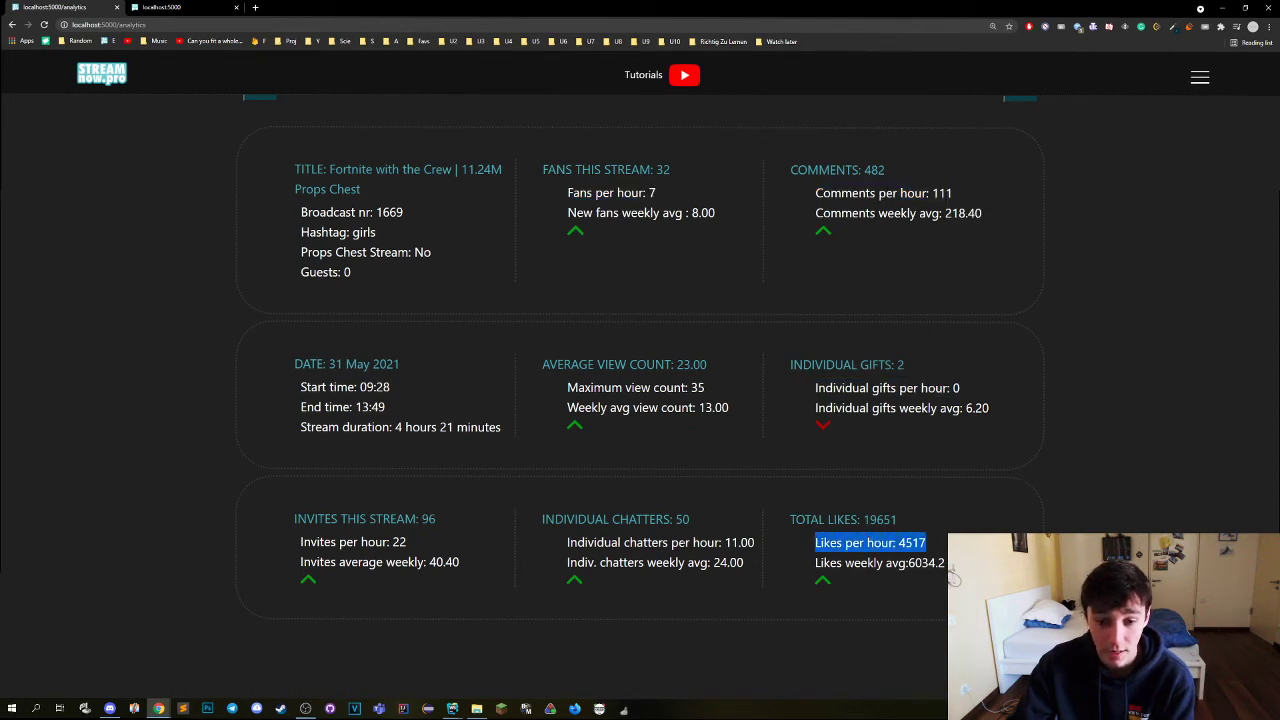
triple_click(682, 542)
triple_click(400, 541)
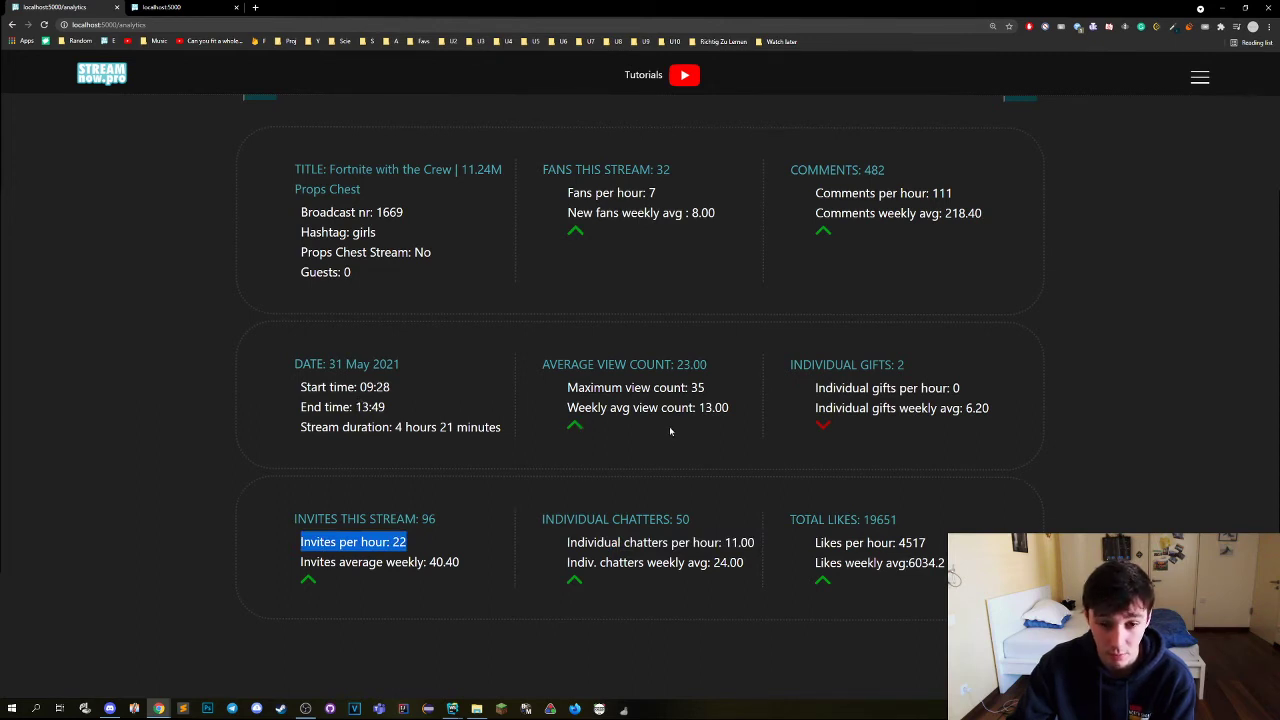
- Review the maximum view count, individual gifts per hour and likes per hour in stream 1669's details
triple_click(583, 388)
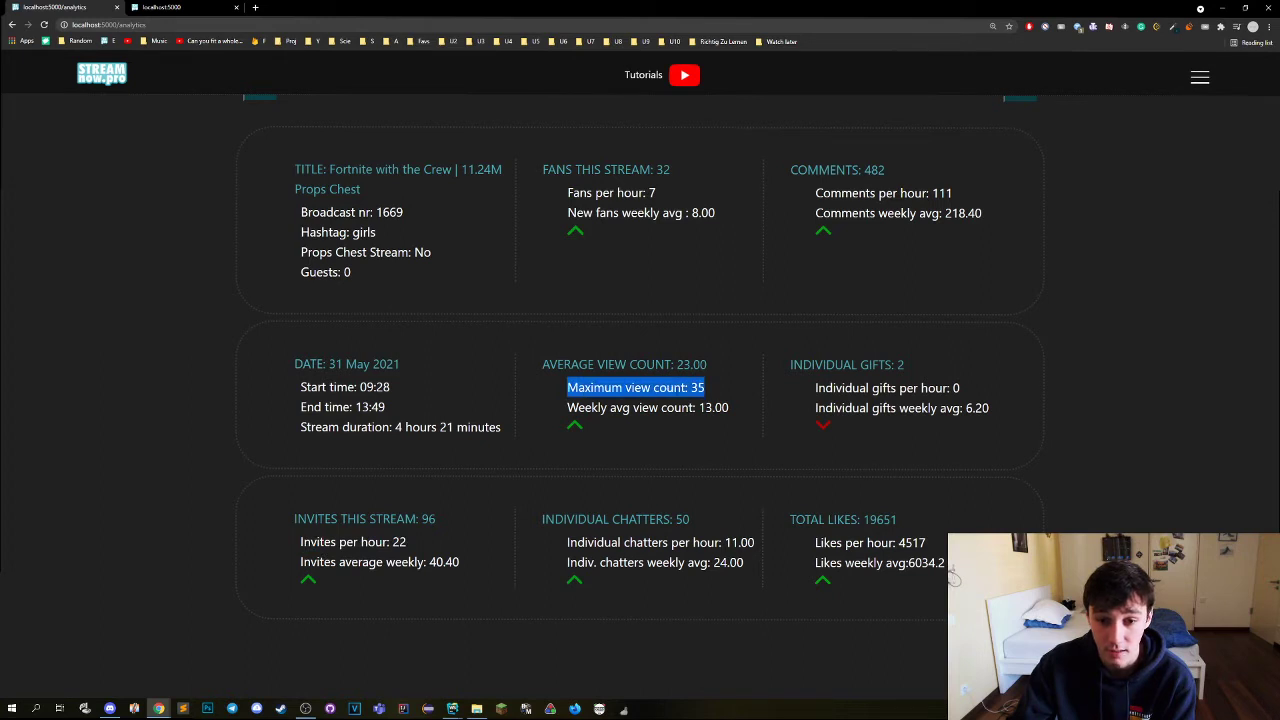
left_click_drag(690, 387, 734, 389)
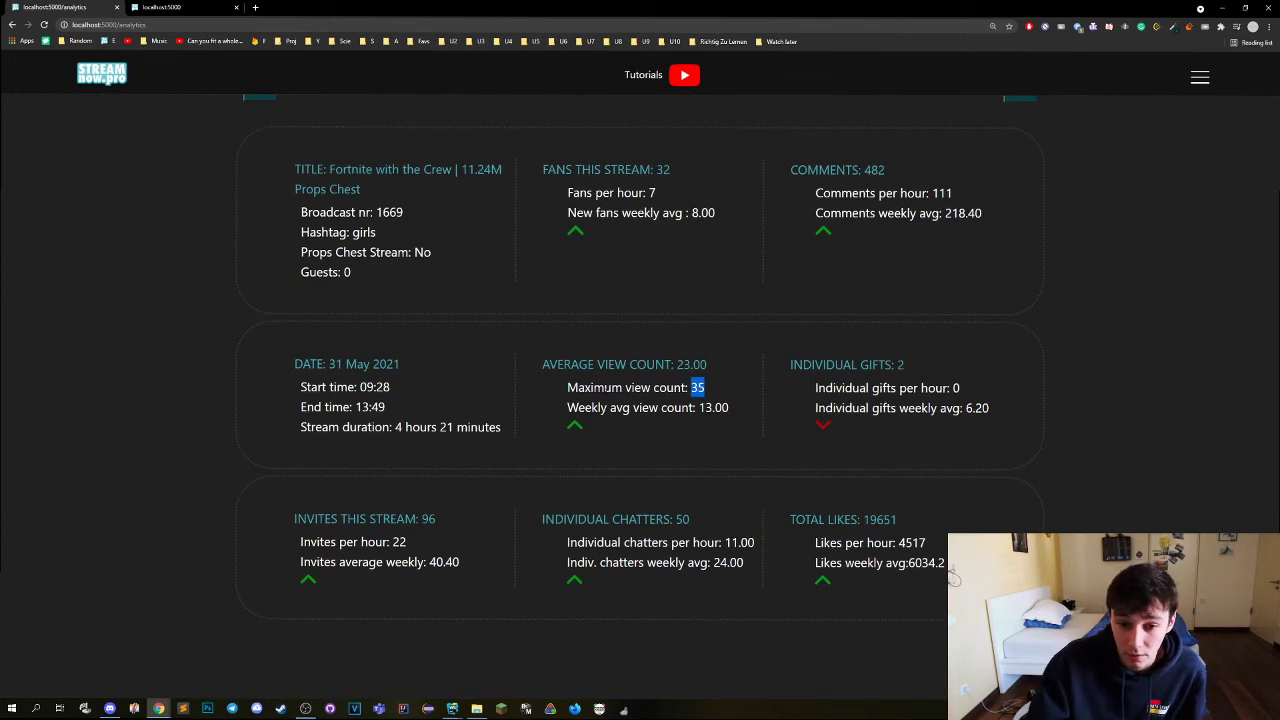
left_click_drag(814, 387, 960, 388)
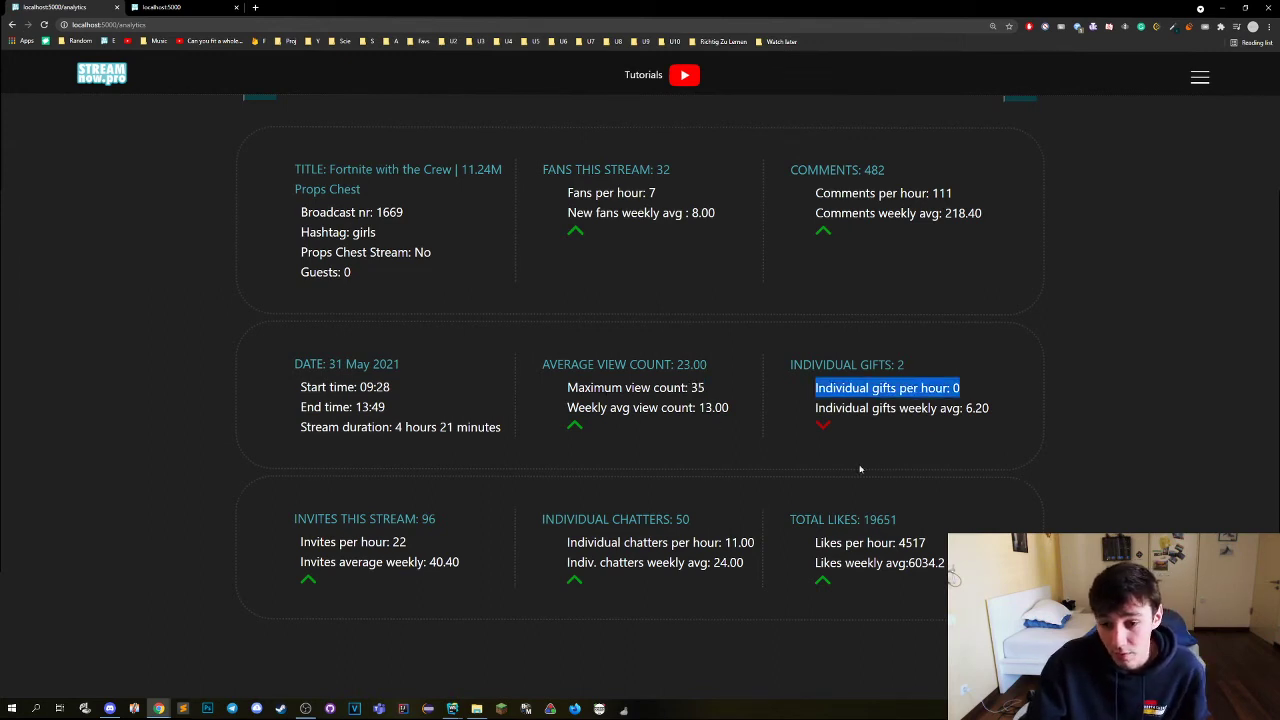
double_click(835, 542)
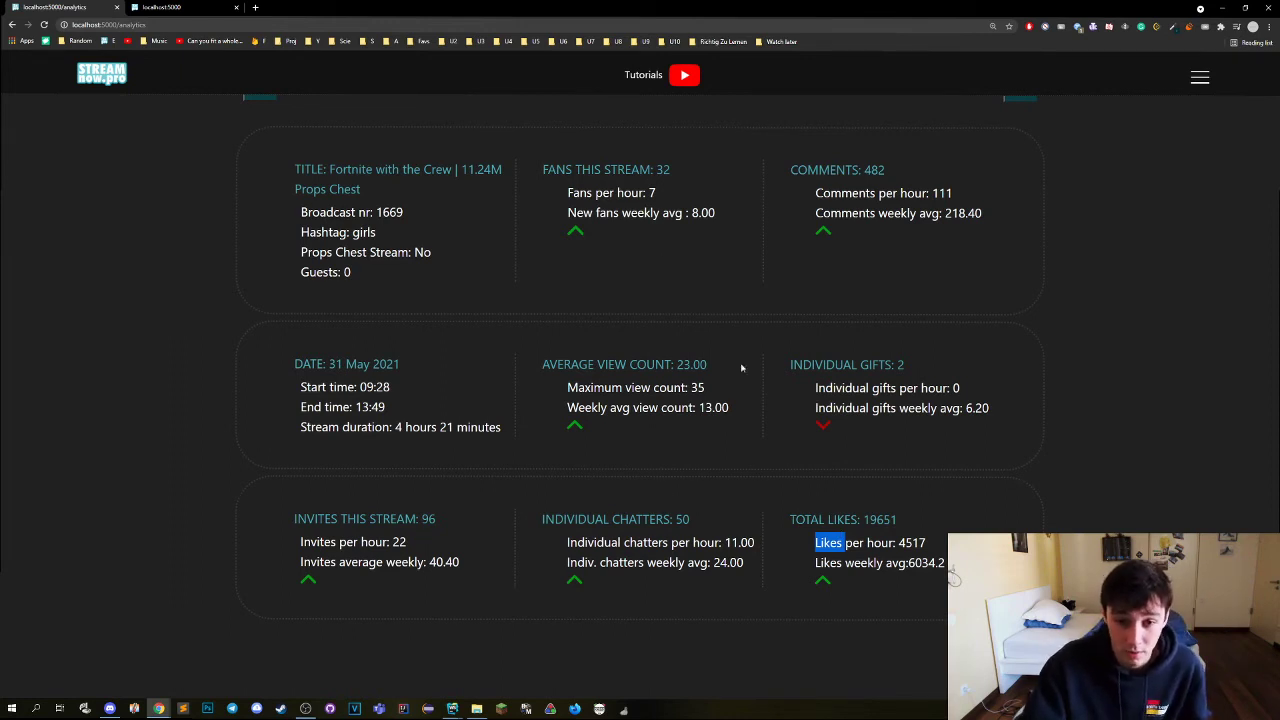
- Highlight the fans of this stream and the weekly average of new fans to compare them
triple_click(606, 169)
left_click(594, 212)
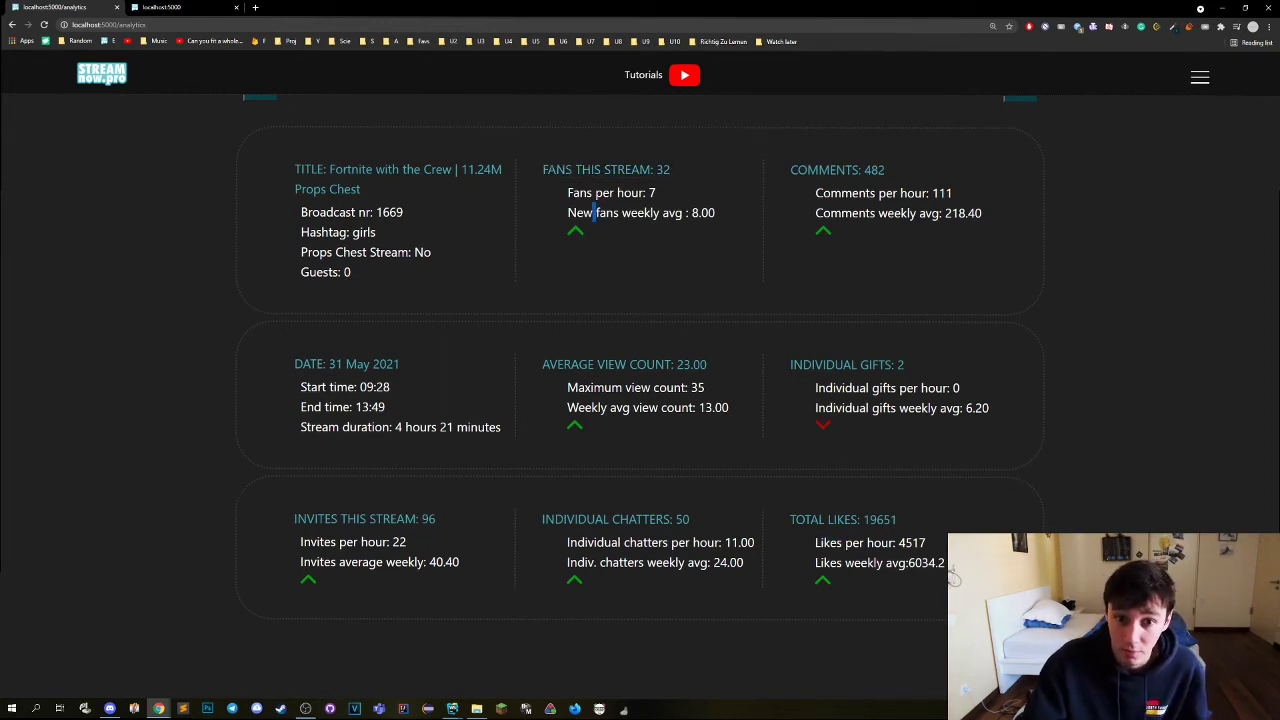
triple_click(594, 212)
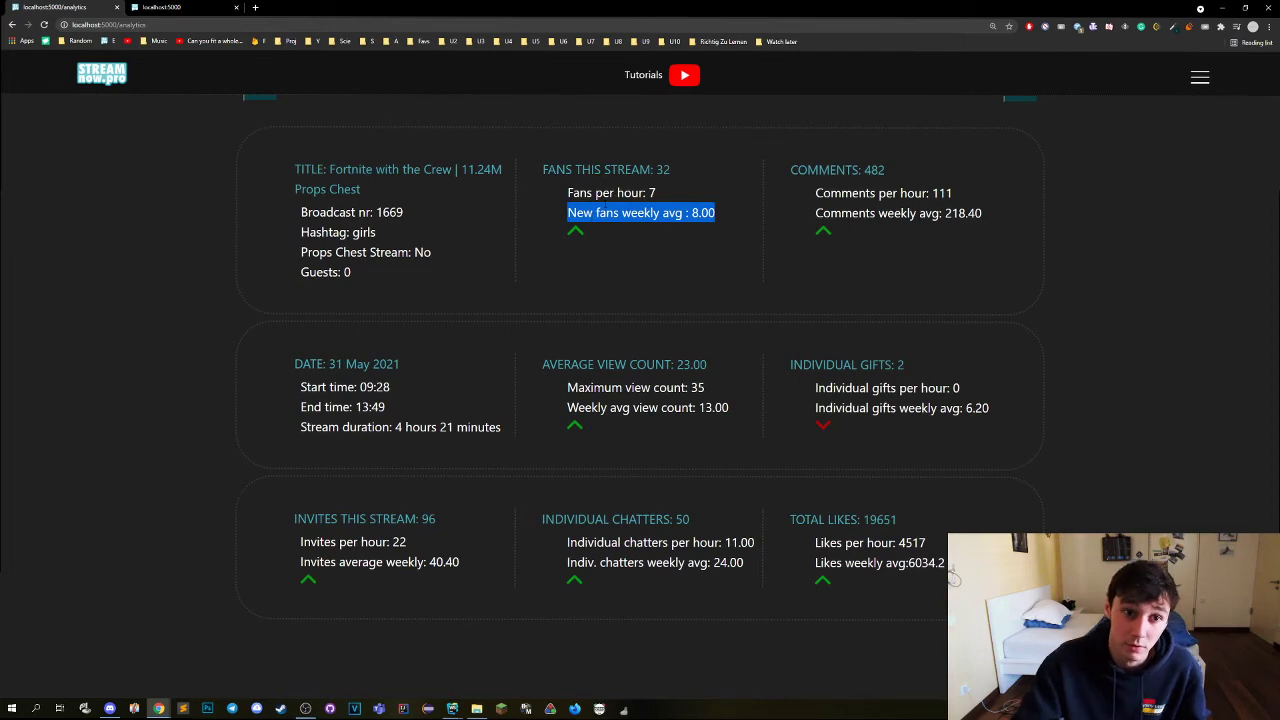
- Advance to the next broadcast, stream 1670 of 31 May, and examine its details and views chart
scroll(606, 208, "up", 3)
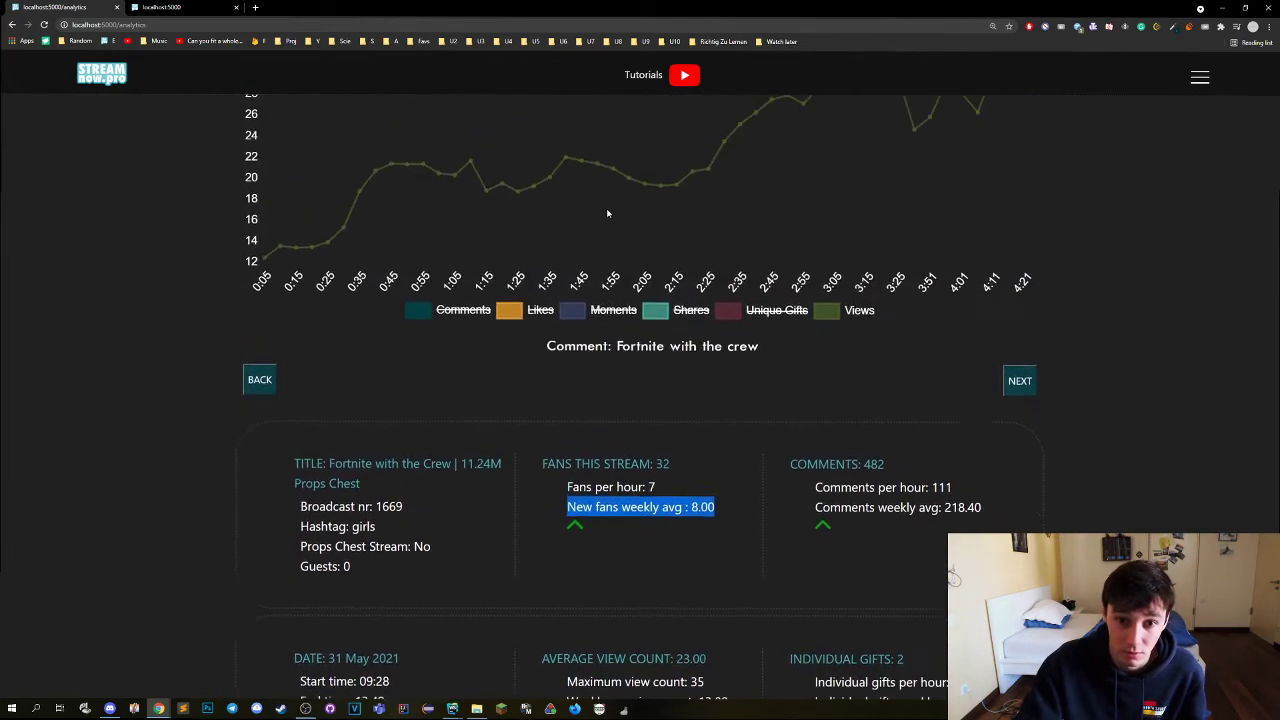
scroll(620, 255, "up", 1)
scroll(780, 315, "down", 2)
left_click(1018, 336)
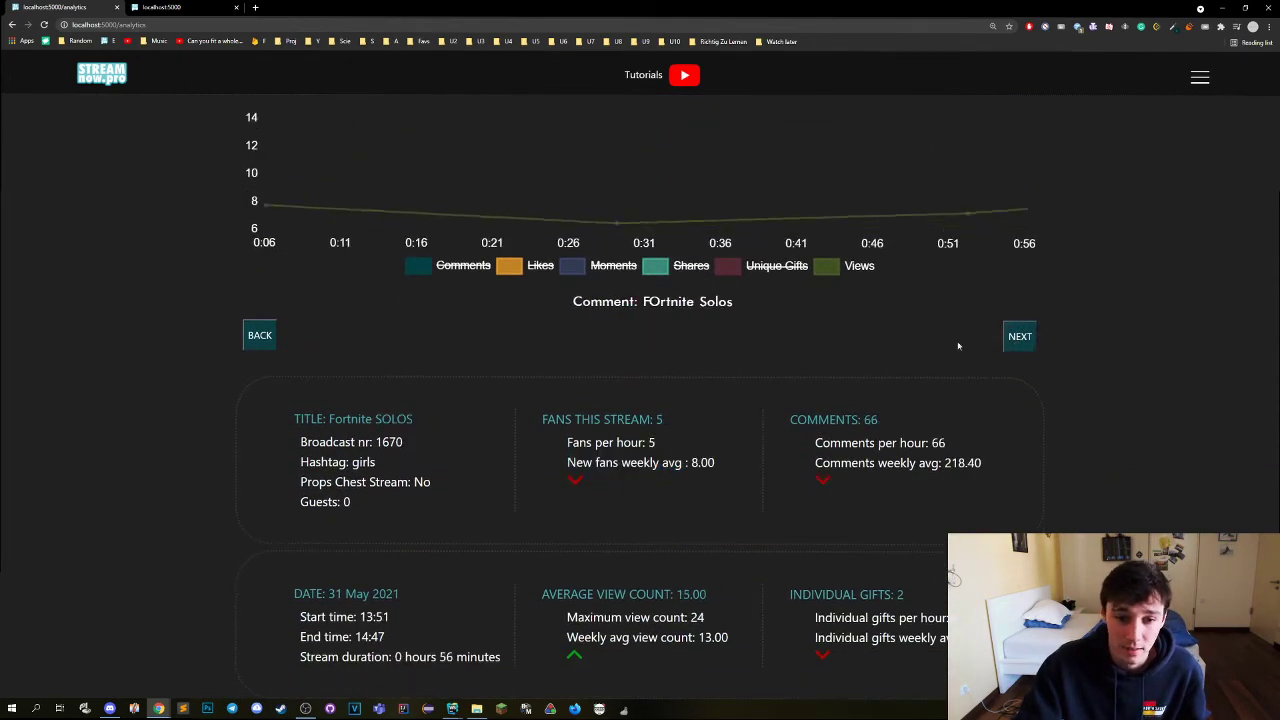
scroll(687, 330, "down", 3)
scroll(681, 329, "up", 3)
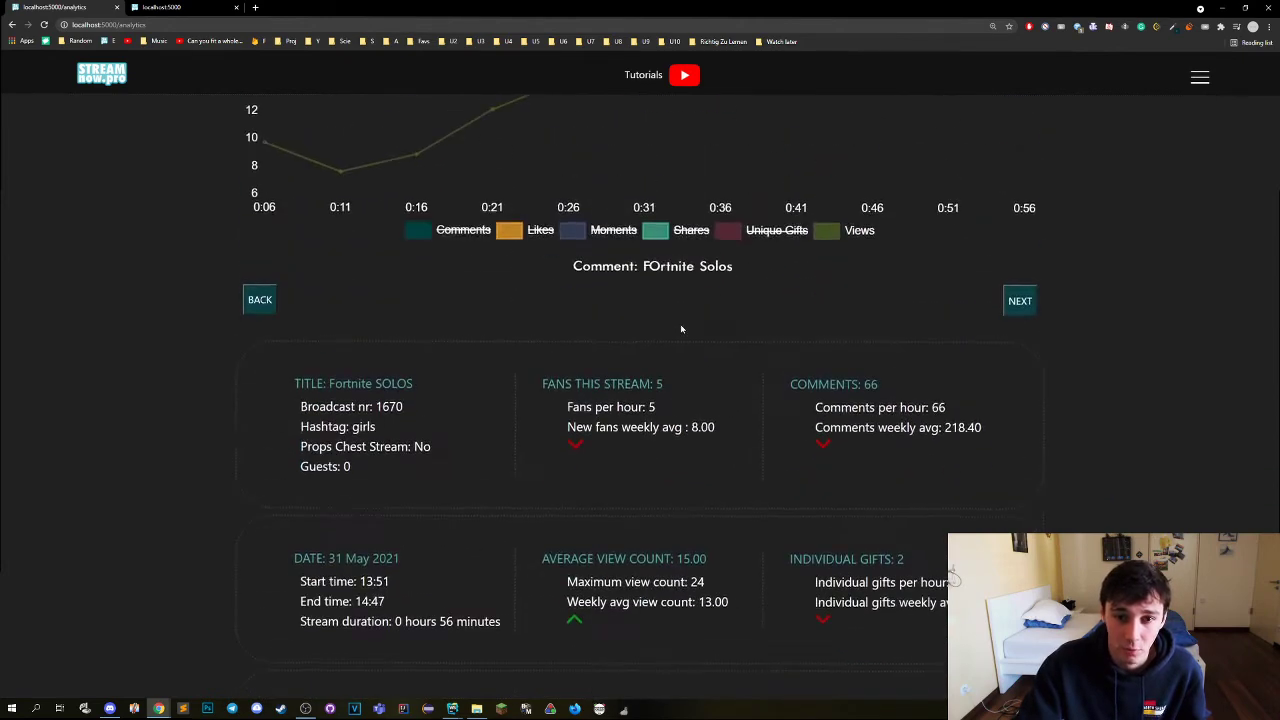
scroll(676, 325, "up", 3)
scroll(522, 267, "down", 1)
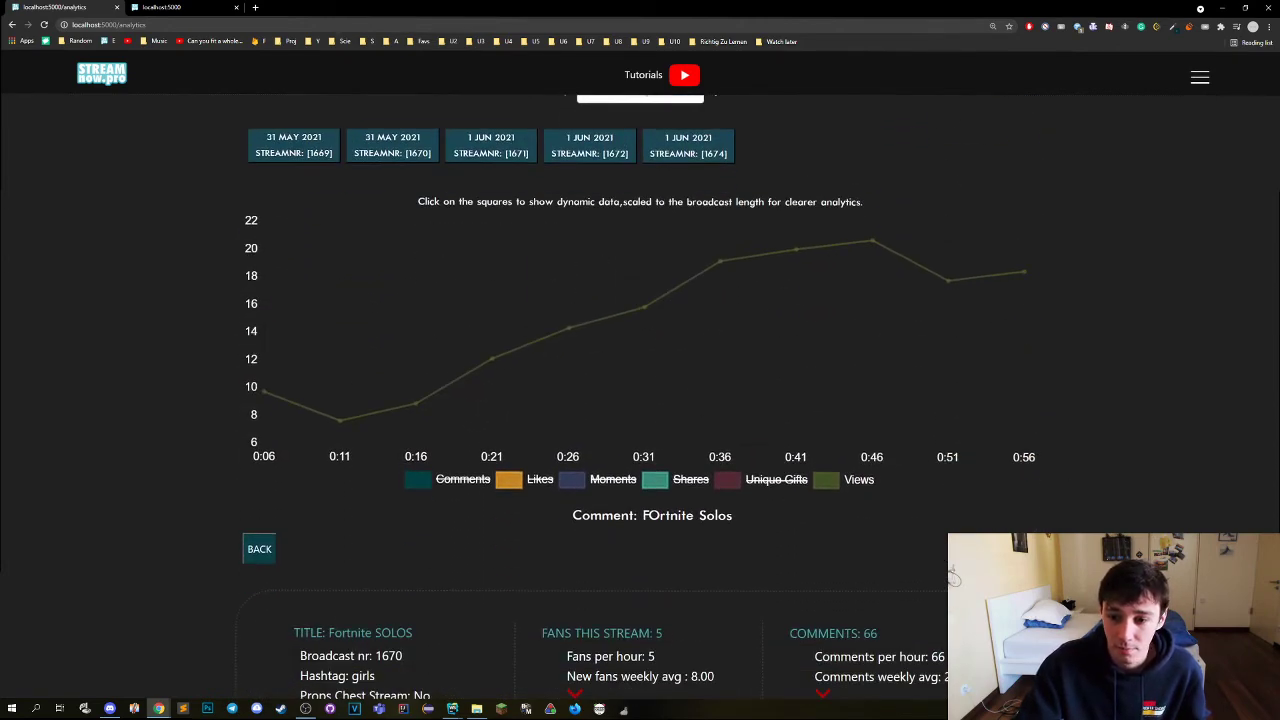
- Browse the 1 June broadcasts in turn, displaying streams 1671, 1672 and 1674
left_click(657, 357)
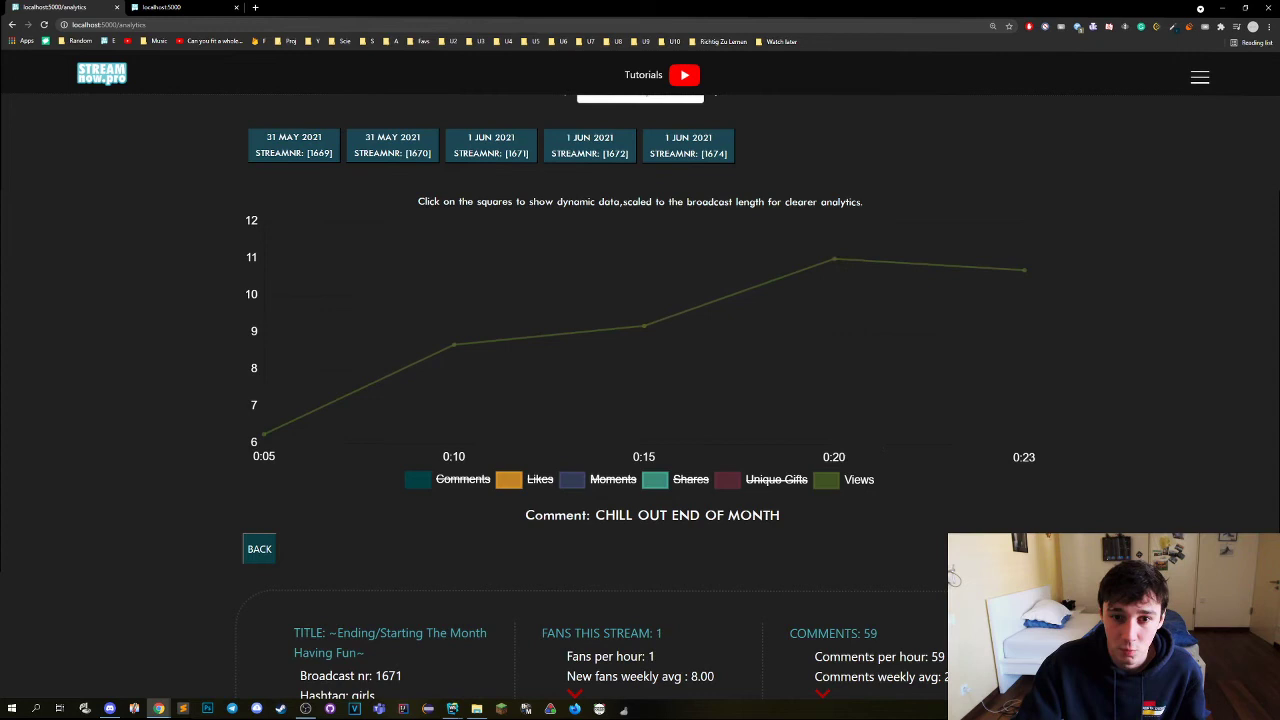
left_click(590, 147)
scroll(975, 344, "down", 2)
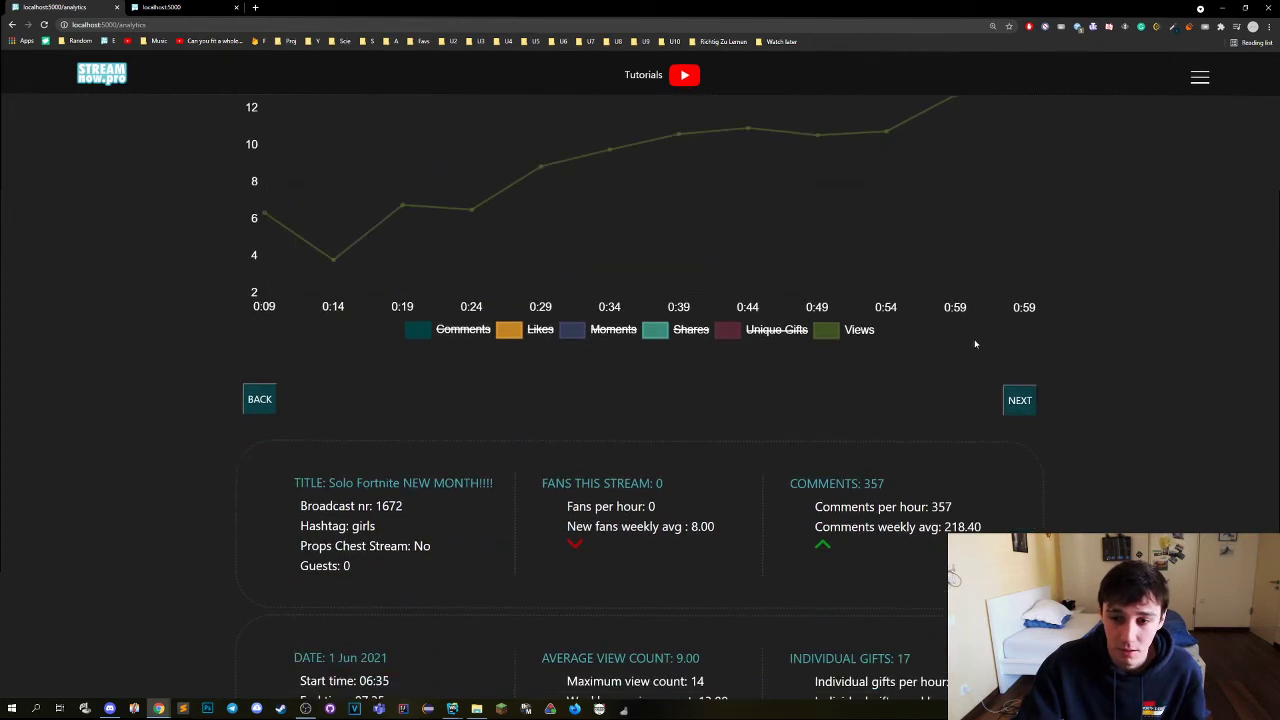
left_click(1019, 400)
- Switch the analytics gallery to weekly statistics for Week 23, 2021 and bring the stream comparison bar chart into view
scroll(739, 273, "up", 4)
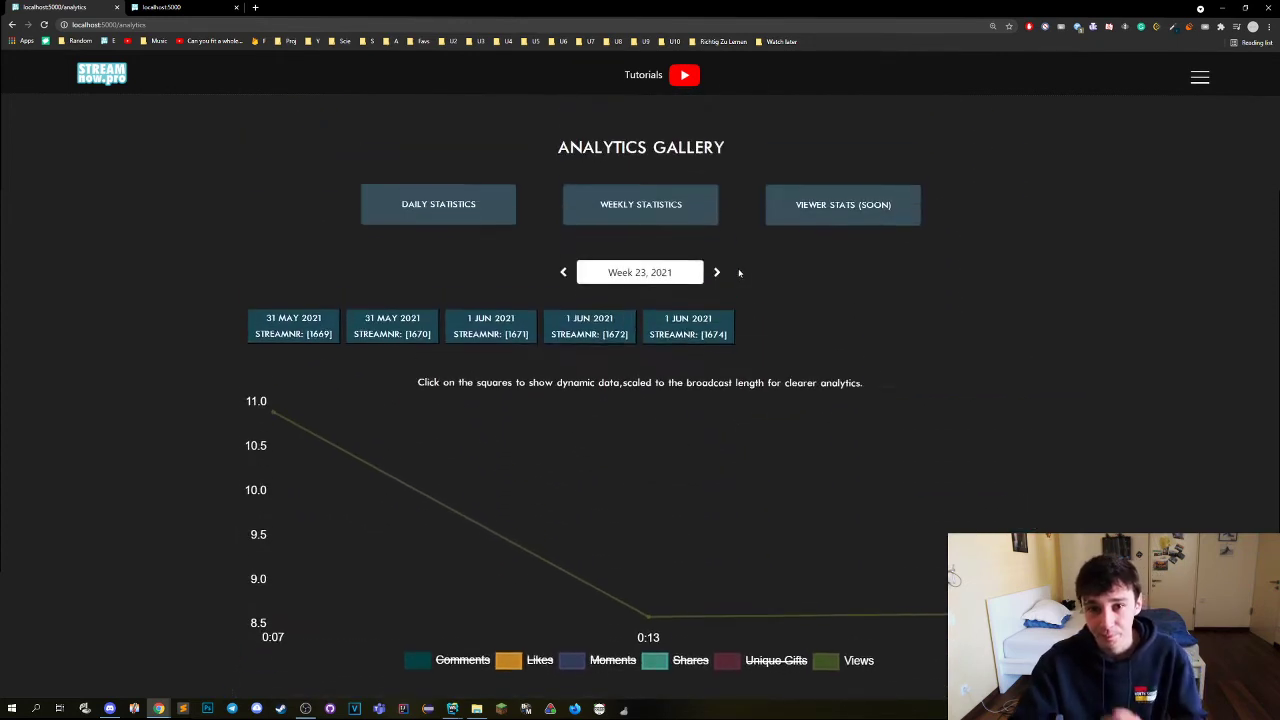
left_click(640, 212)
scroll(724, 419, "down", 1)
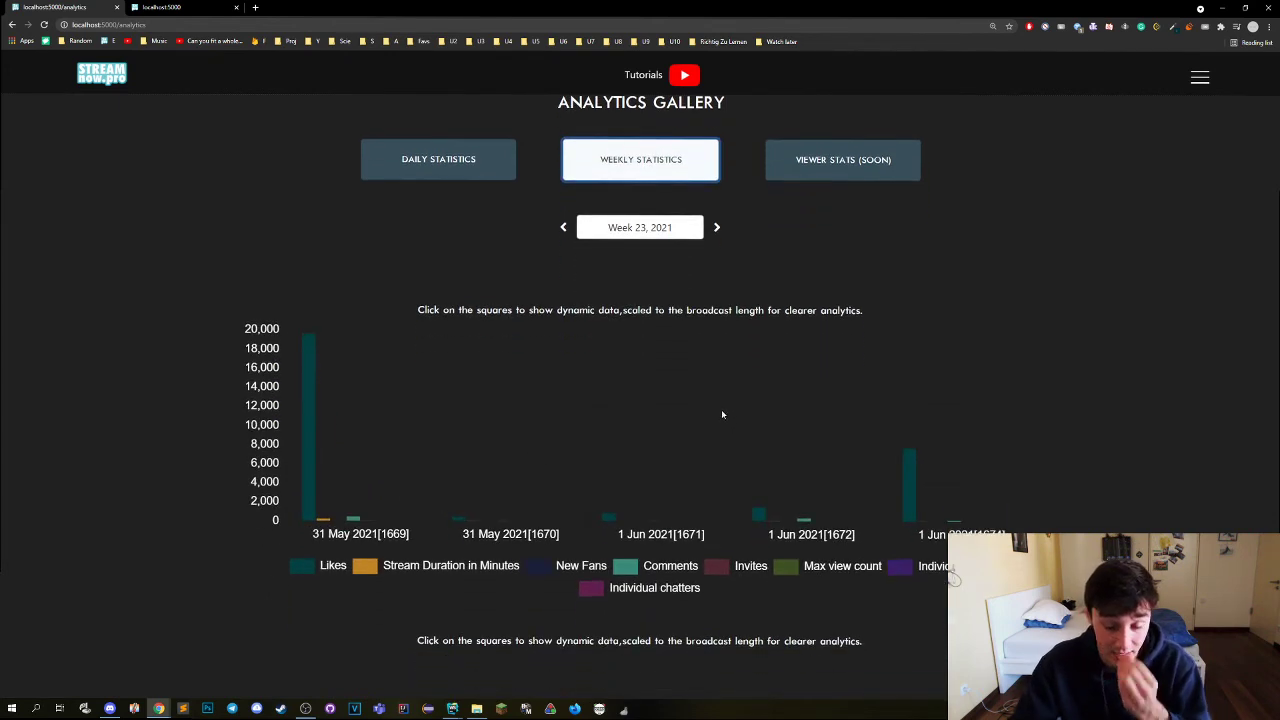
scroll(721, 409, "down", 1)
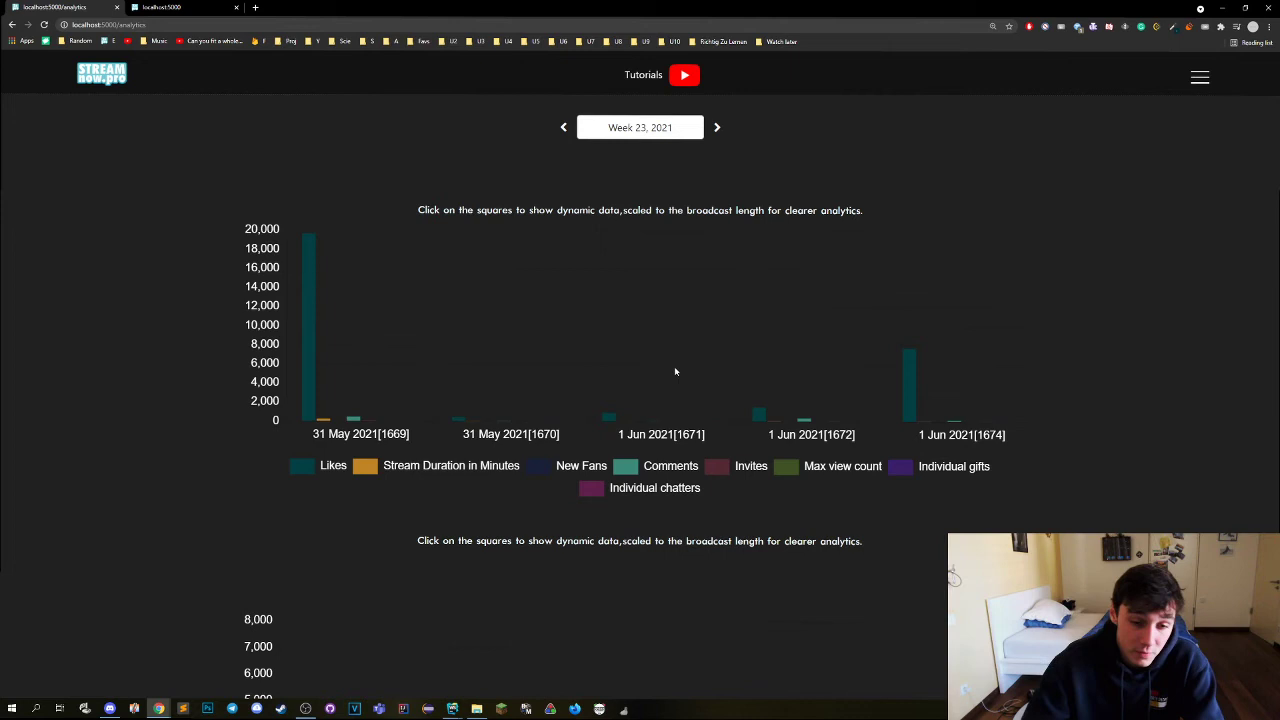
- Isolate one metric at a time in the first weekly chart: Likes, Stream Duration in Minutes, New Fans, Comments and finally Individual gifts
scroll(588, 335, "down", 1)
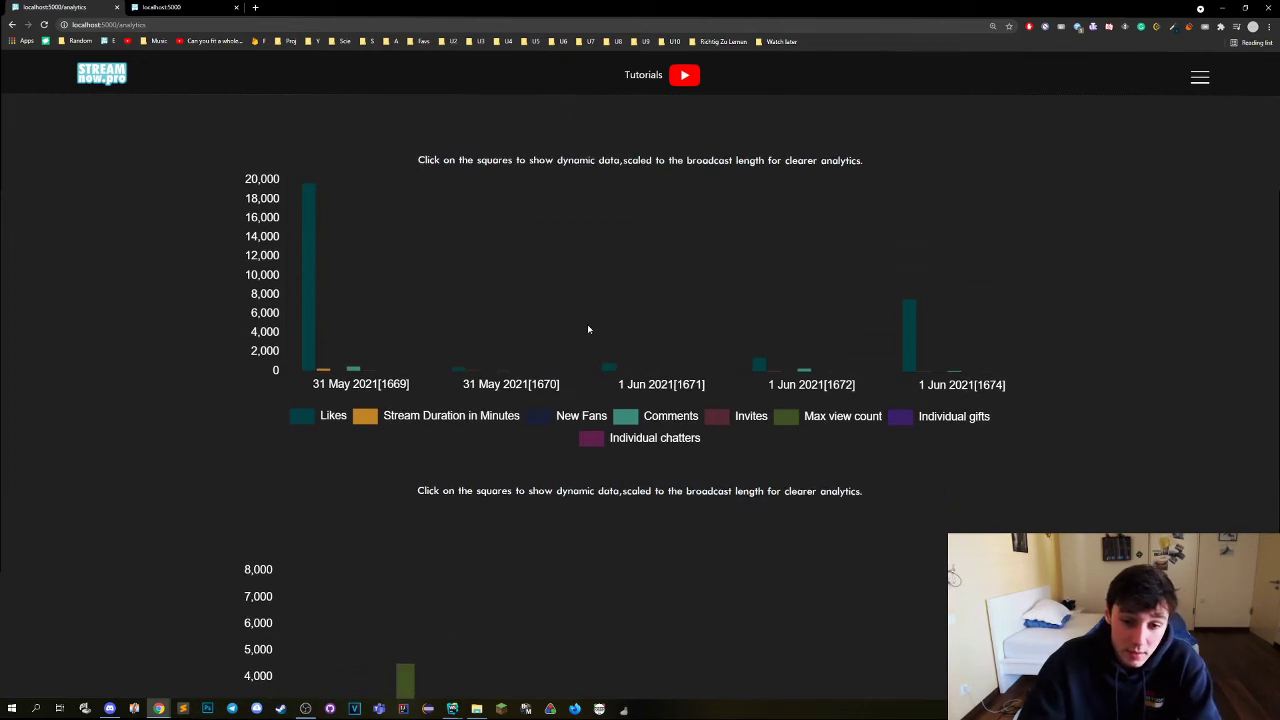
left_click(306, 422)
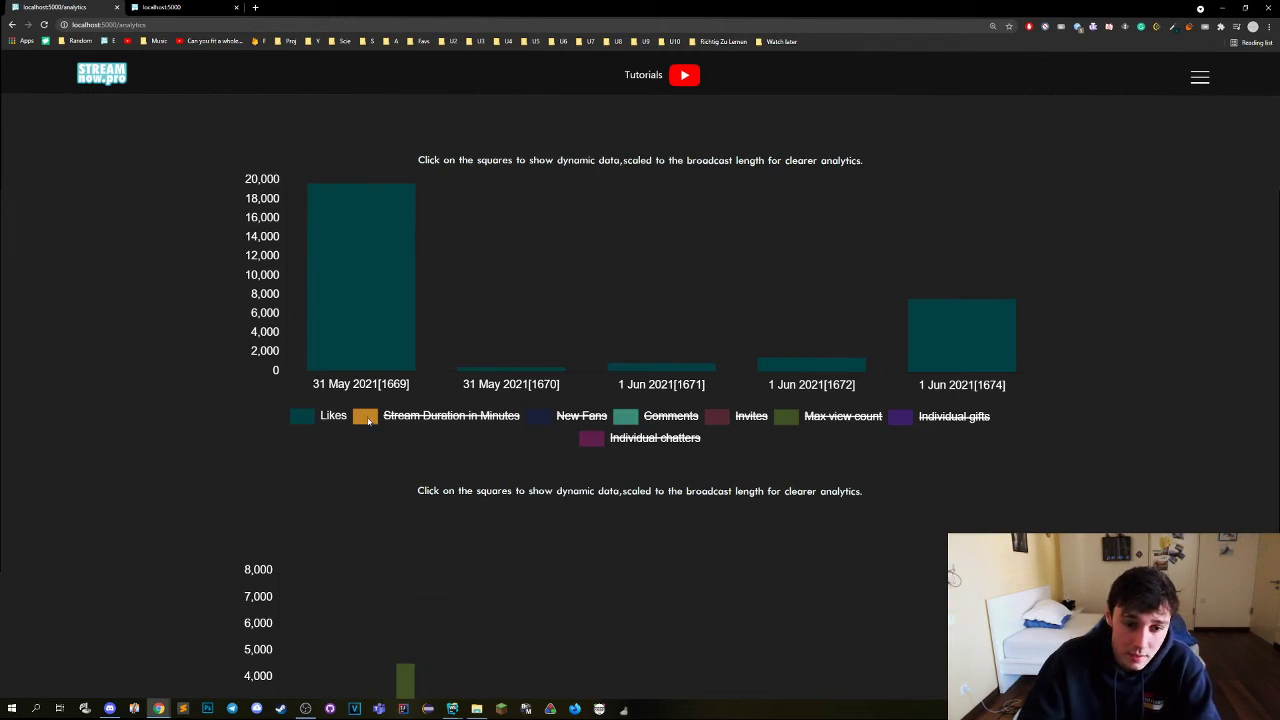
left_click(367, 420)
mouse_move(345, 342)
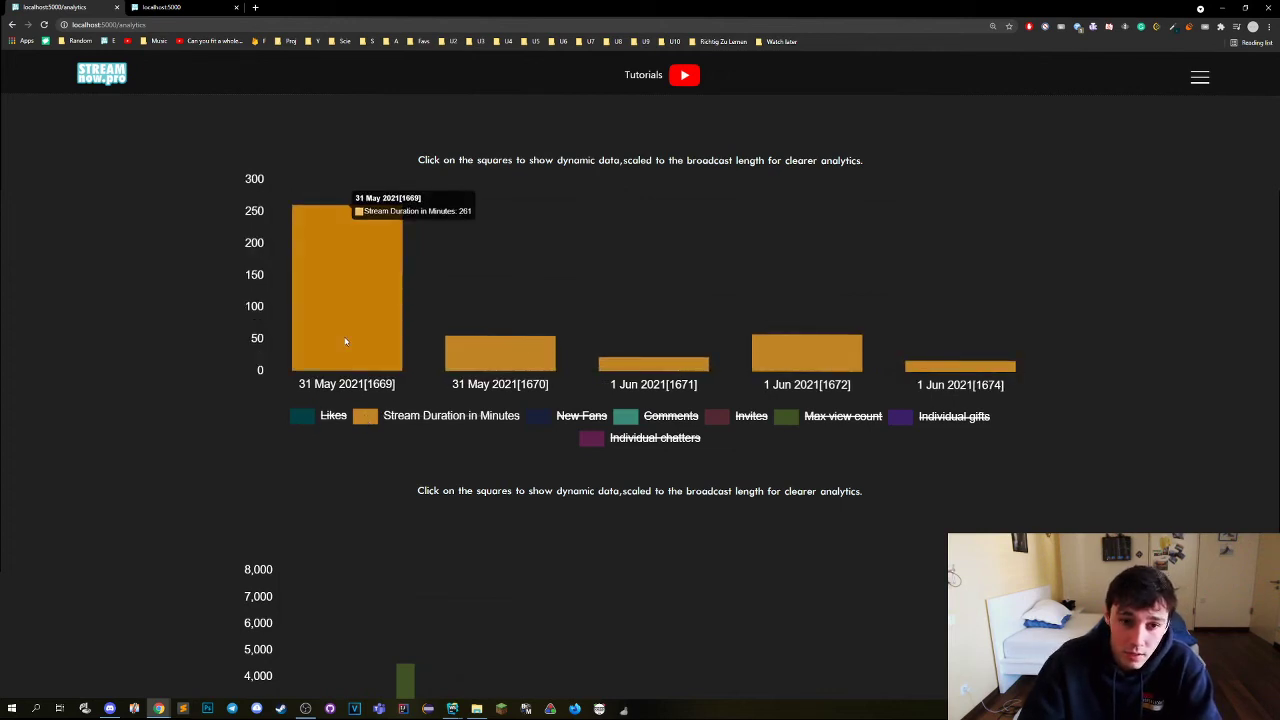
left_click(546, 418)
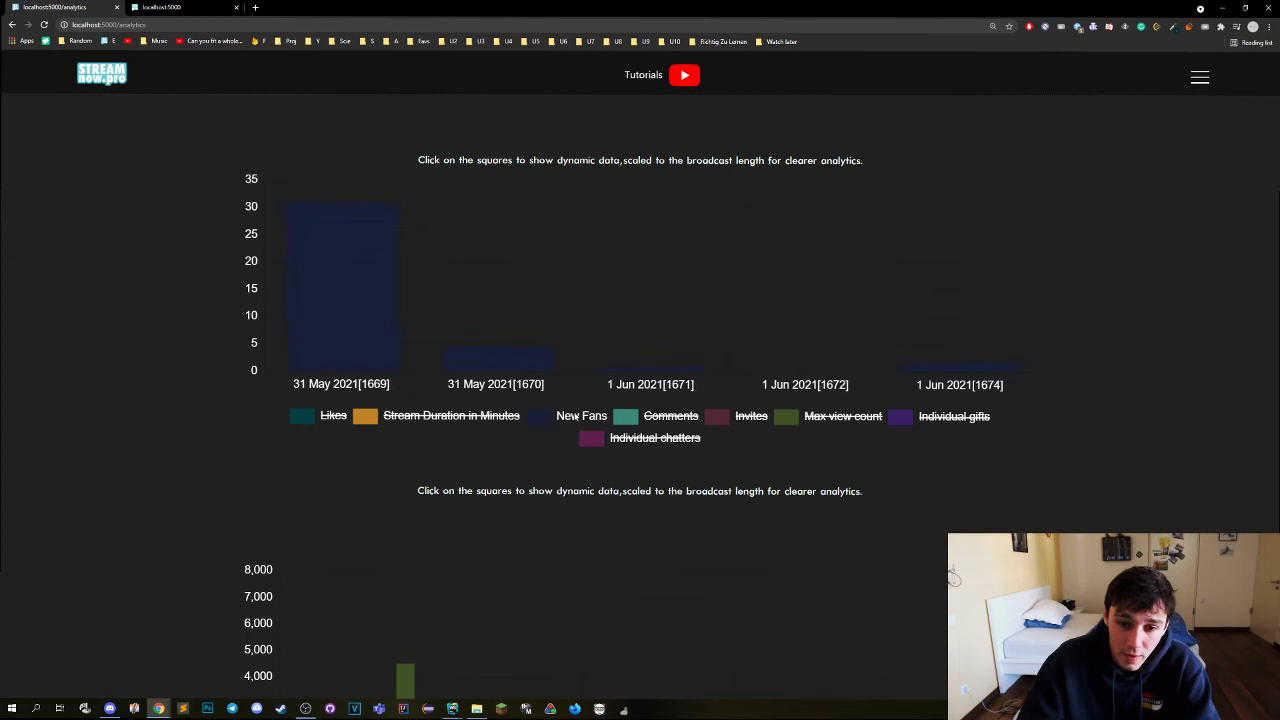
left_click(622, 416)
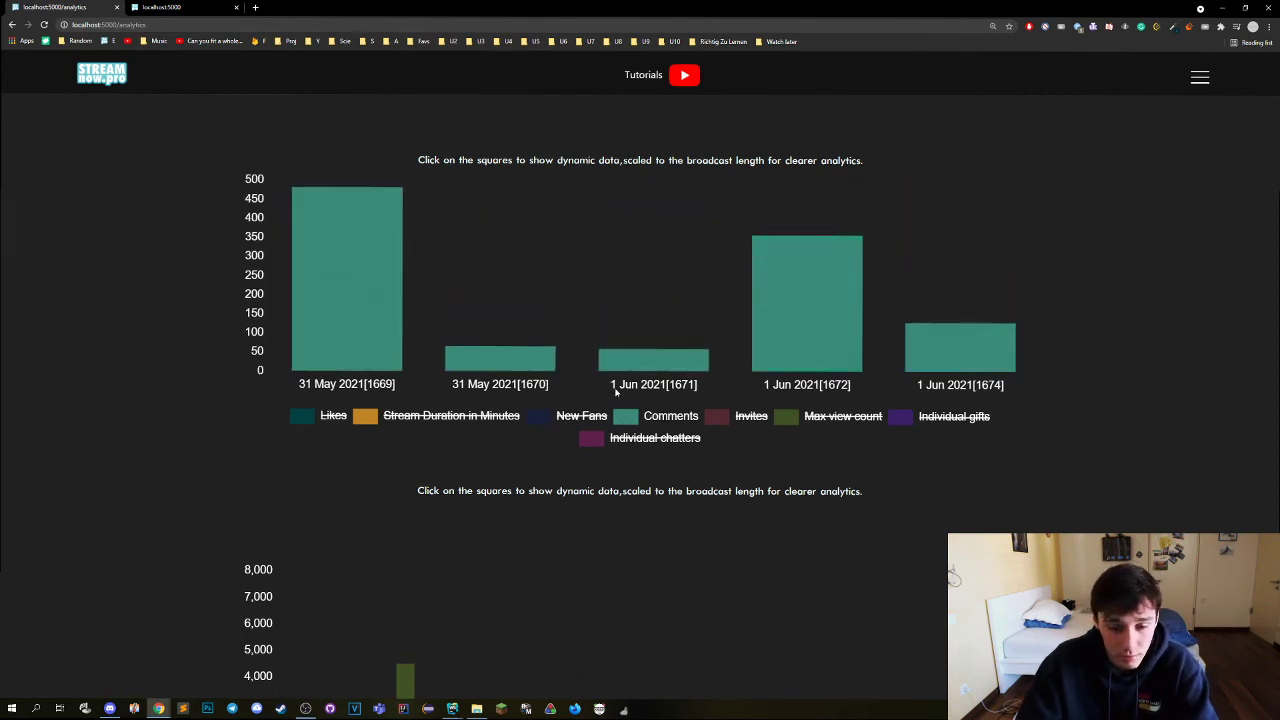
scroll(616, 393, "down", 1)
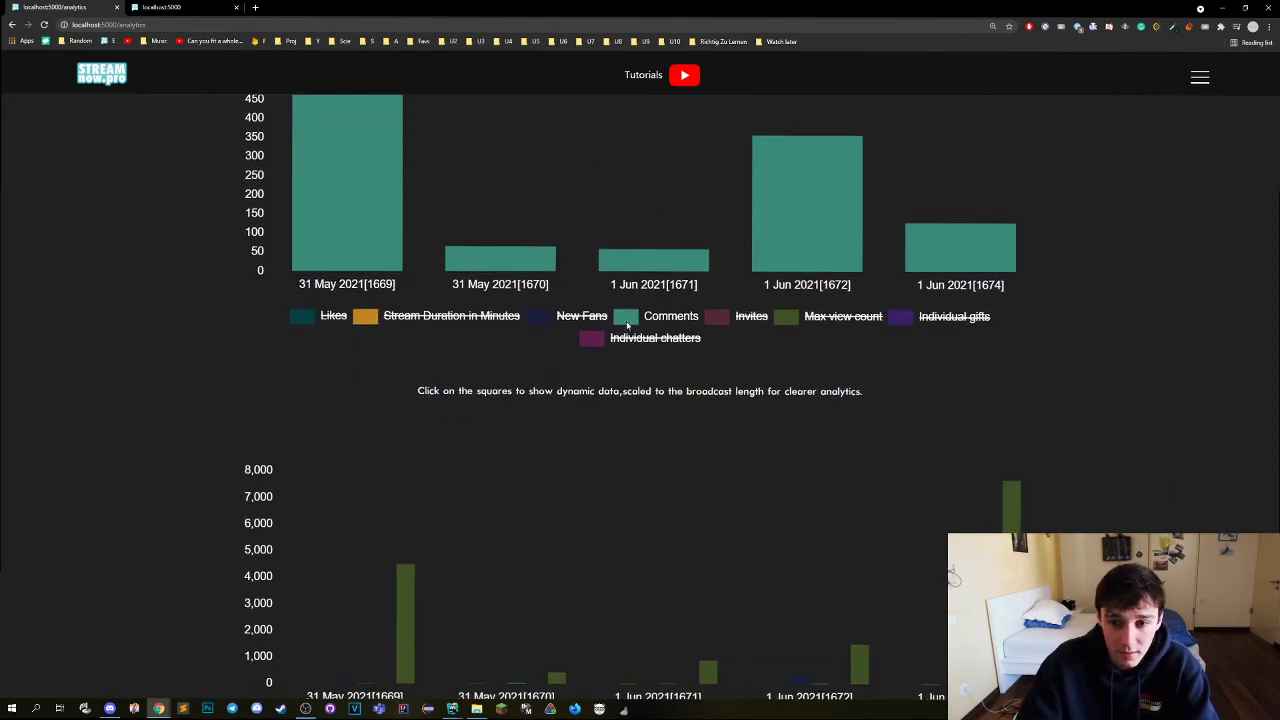
left_click(916, 320)
scroll(583, 300, "up", 1)
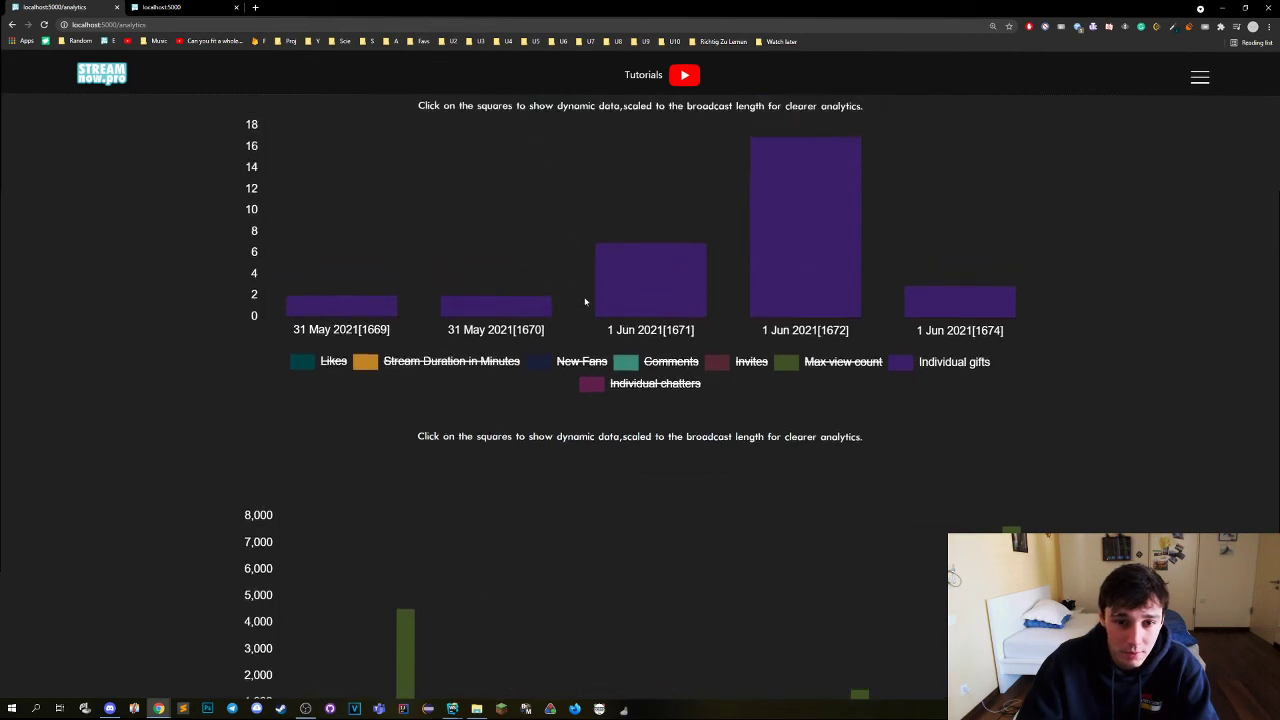
- Isolate one metric at a time in the length-scaled chart: Views avg, Fans/hour, Comments/hour, Invites/hour and finally Individual Chatters/hour
scroll(725, 398, "down", 3)
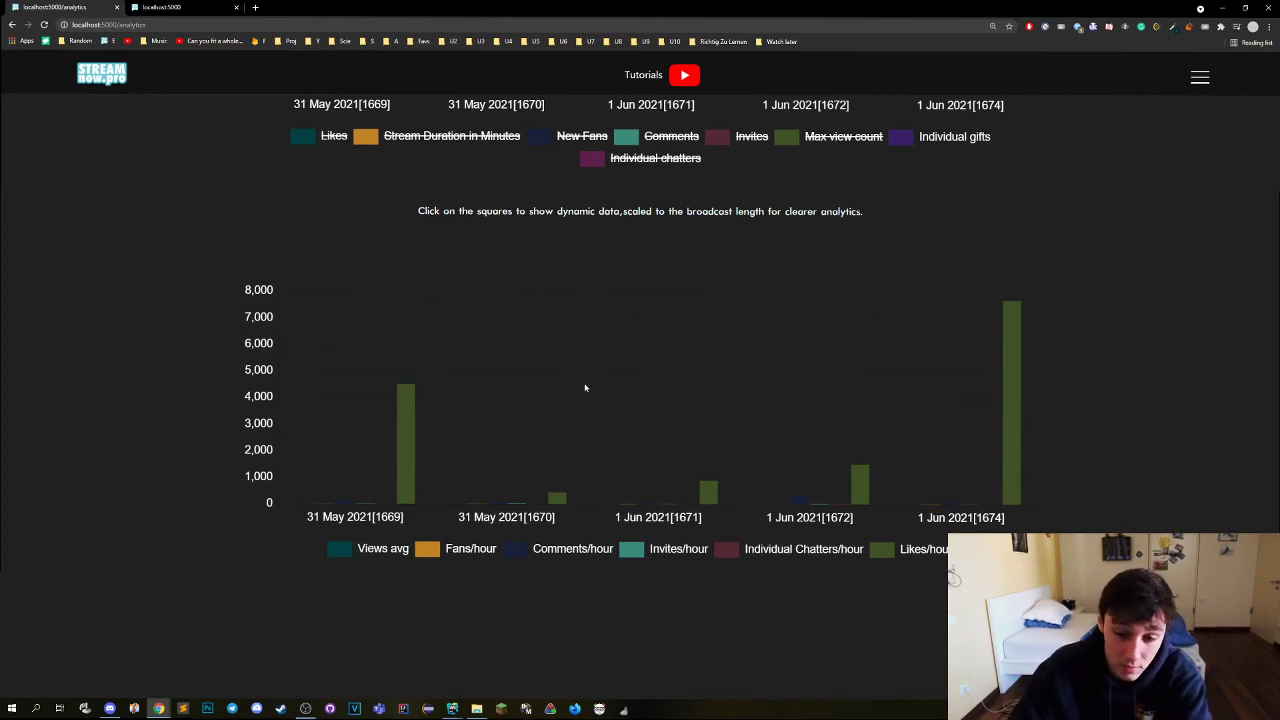
left_click(330, 552)
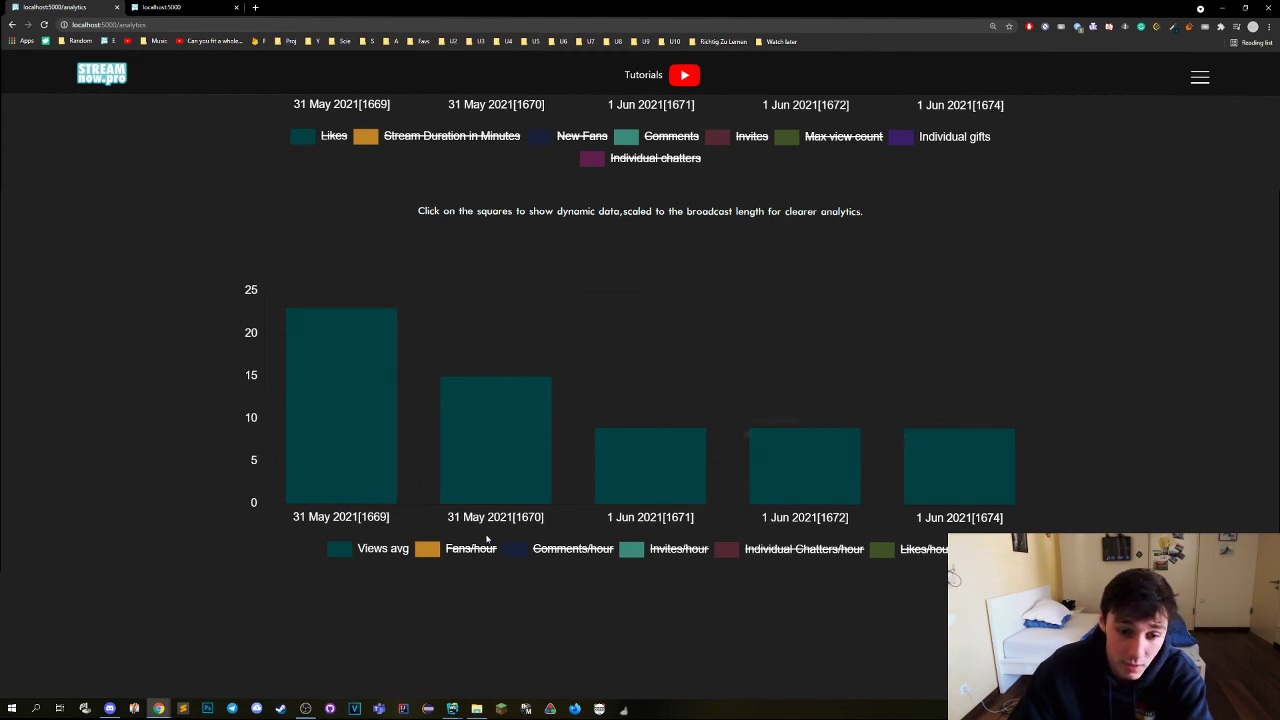
left_click(440, 552)
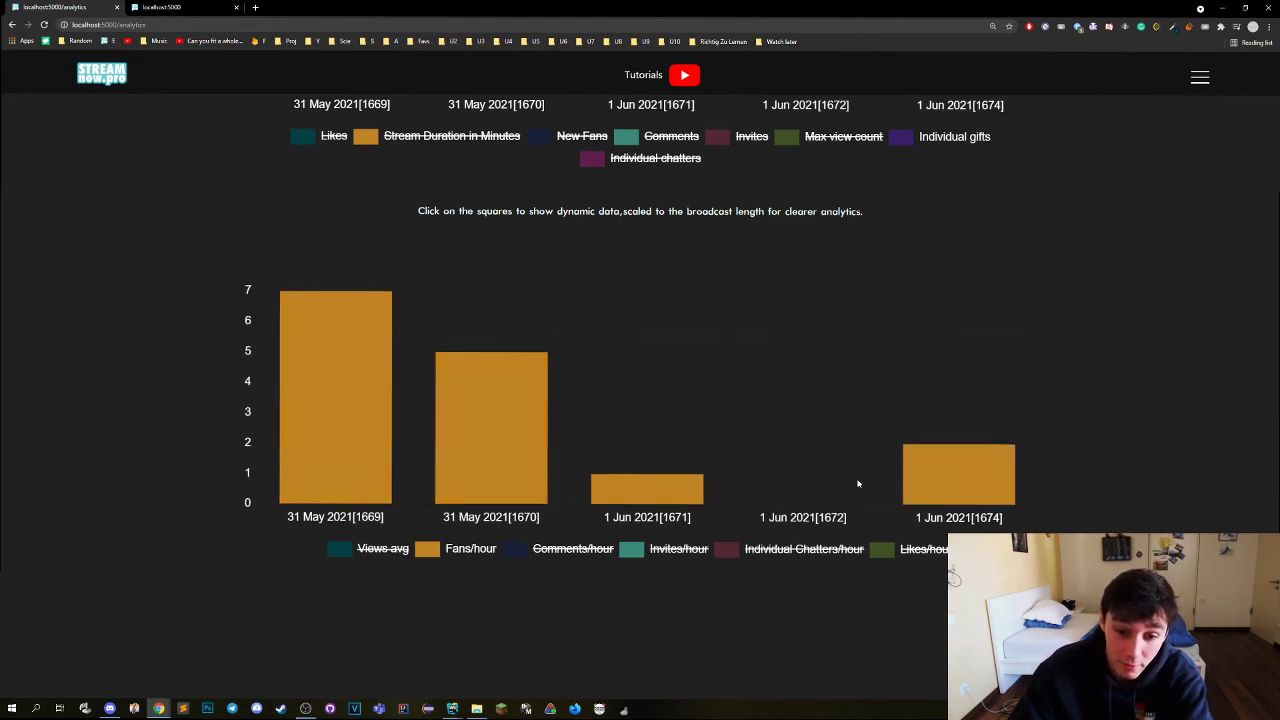
left_click(523, 549)
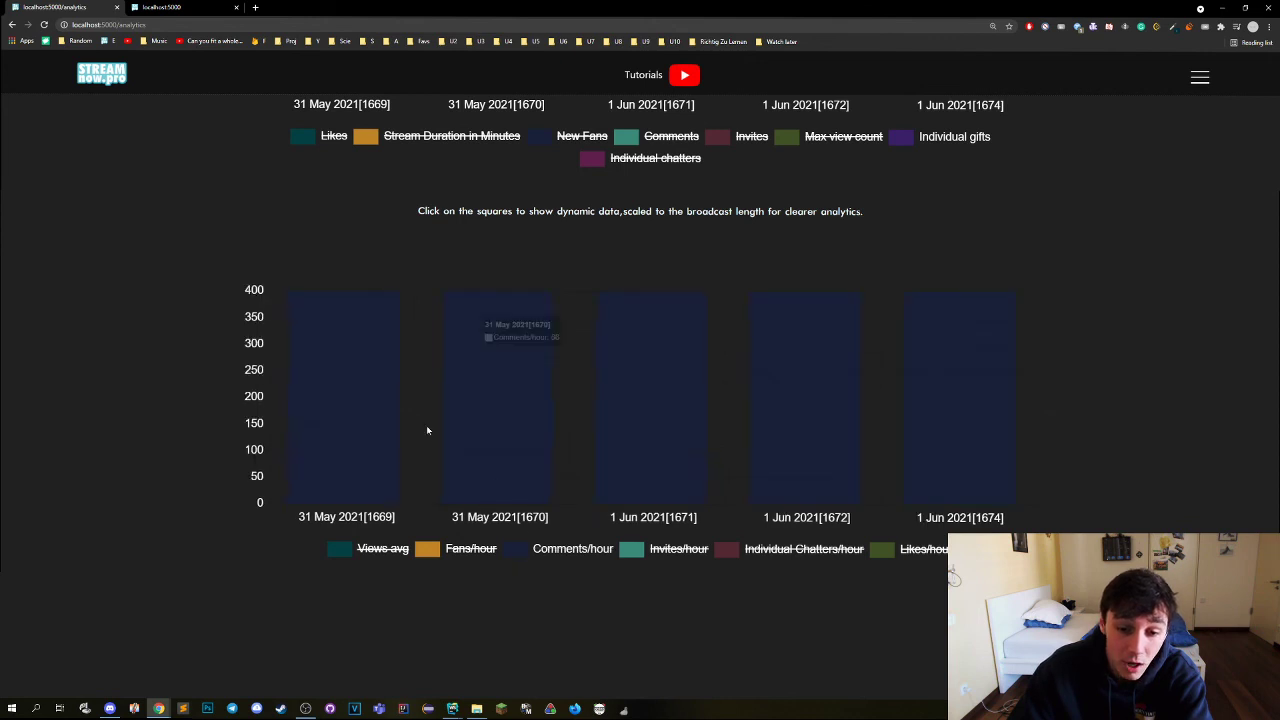
left_click(628, 550)
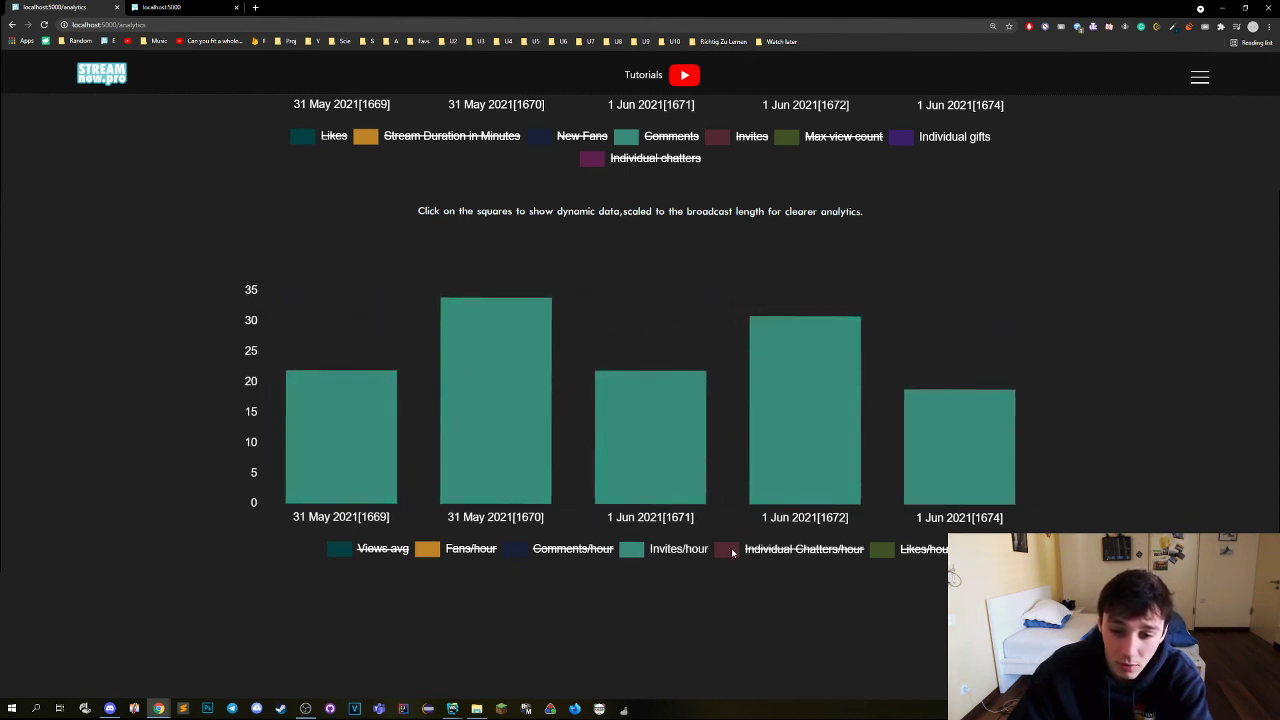
left_click(729, 549)
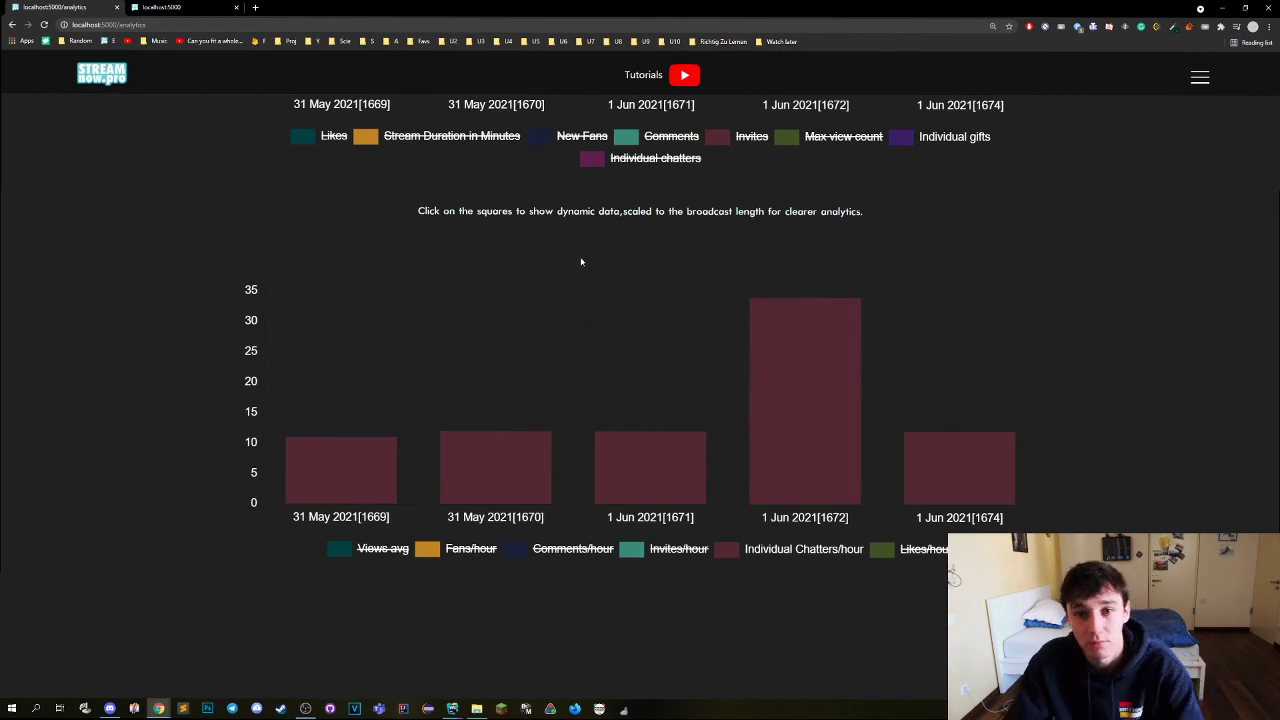
scroll(565, 287, "up", 3)
scroll(562, 292, "up", 3)
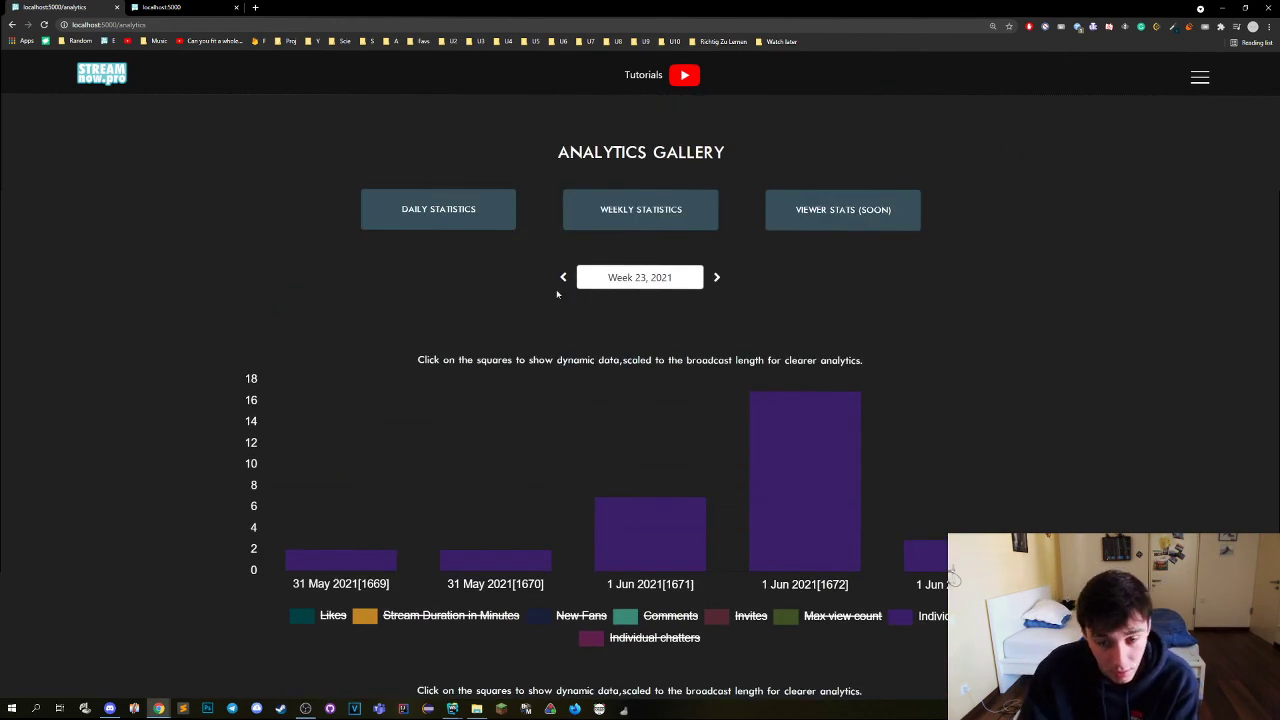